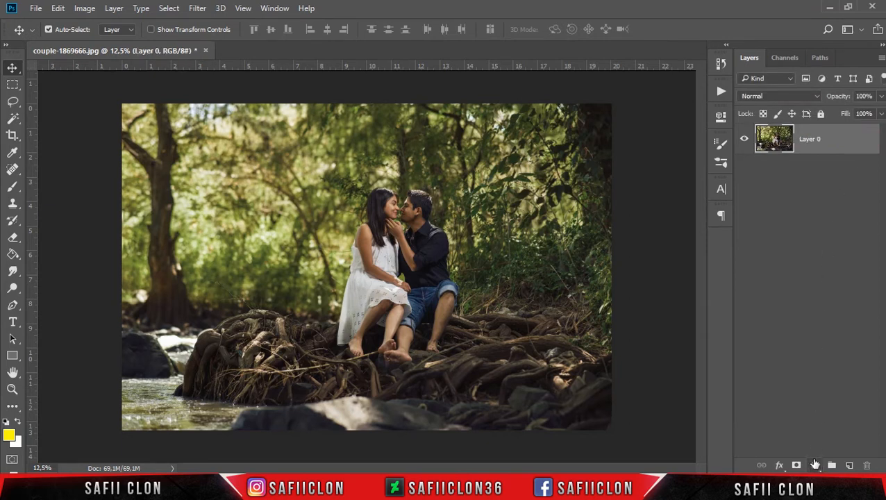
Add a Channel Mixer adjustment layer and set its Blue output channel to Red -42, Green +152 and Blue 0
left_click(817, 465)
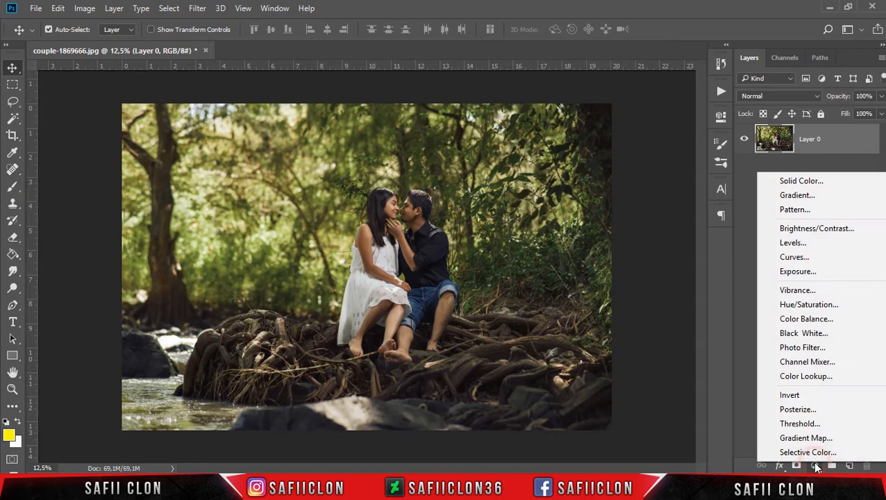
left_click(817, 365)
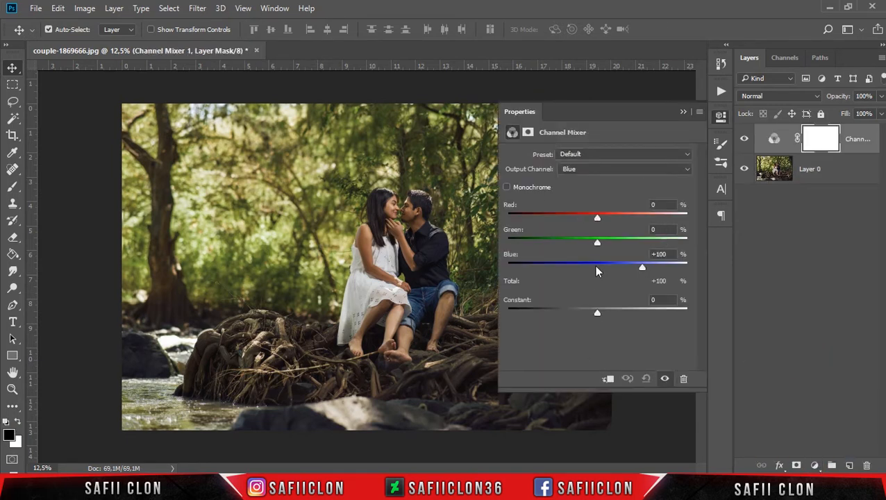
left_click(589, 170)
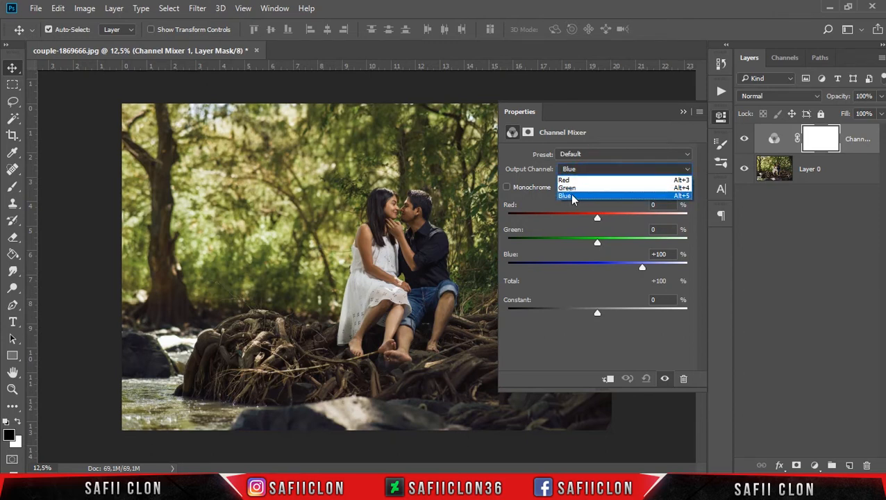
left_click(581, 196)
left_click(597, 219)
left_click_drag(592, 219, 665, 244)
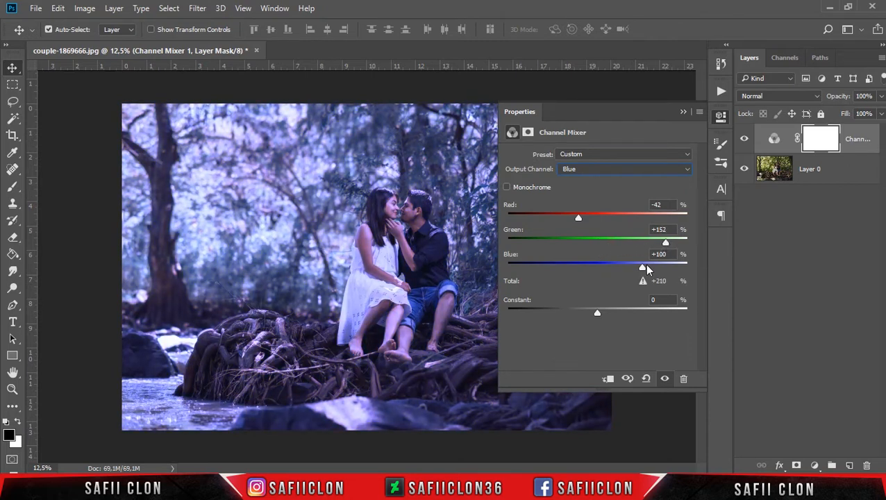
left_click_drag(645, 266, 599, 268)
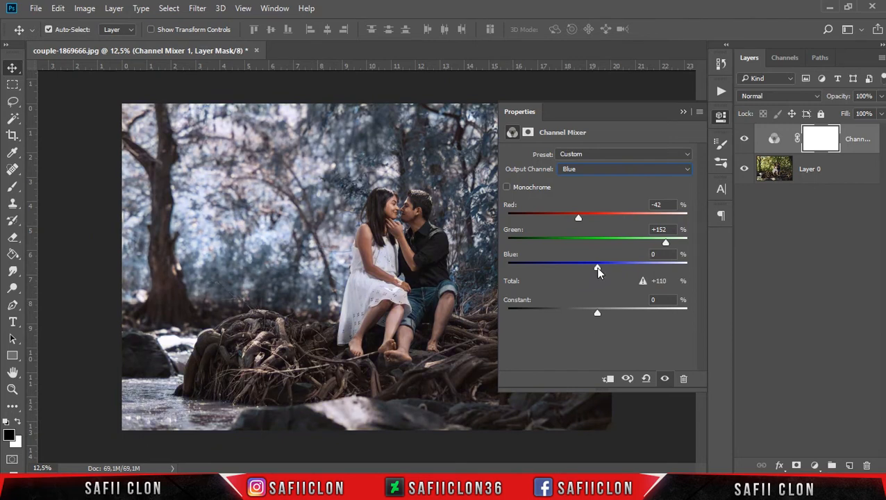
left_click(682, 112)
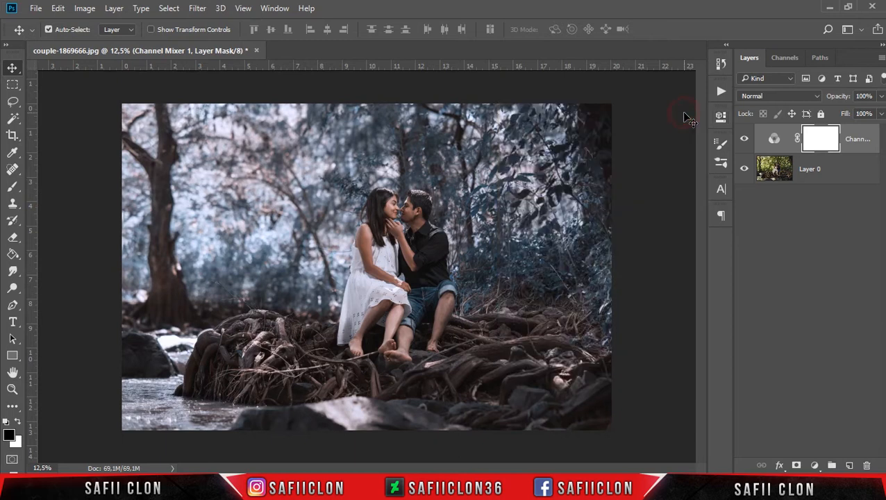
Add a Vibrance adjustment layer and raise its color intensity to strengthen the blue foliage
left_click(815, 464)
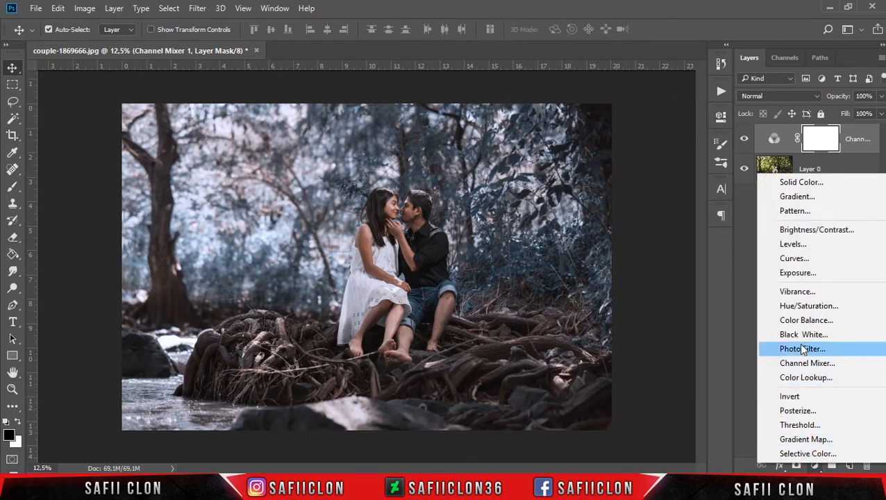
left_click(804, 295)
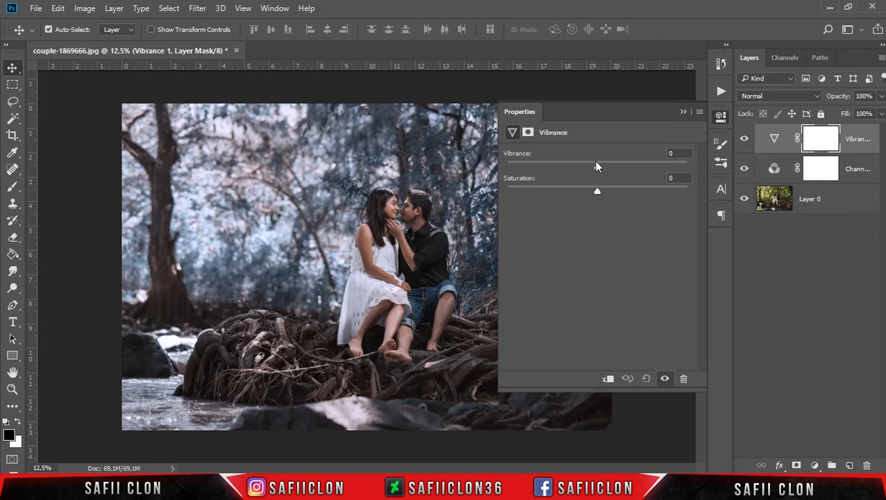
left_click_drag(599, 196, 611, 197)
left_click_drag(647, 192, 650, 191)
left_click(683, 112)
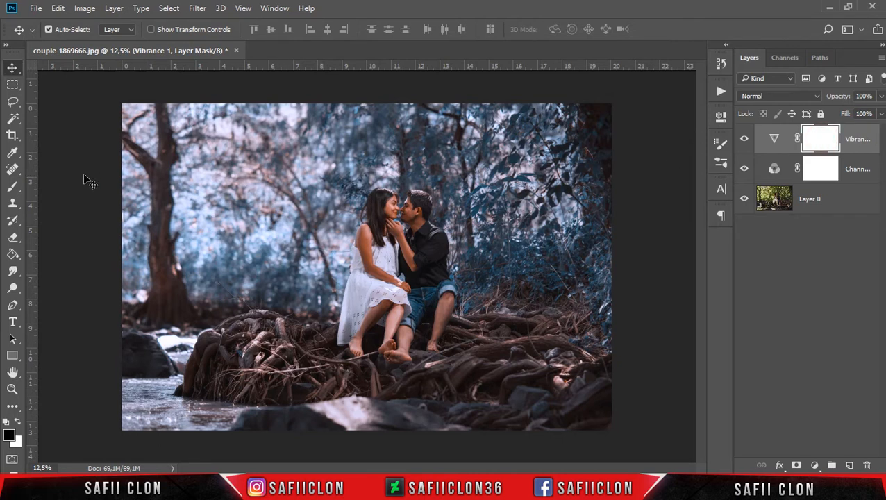
Set up the Brush tool with a hard round tip of 193 px and 15% opacity
mouse_move(13, 186)
left_mouse_down()
mouse_move(92, 183)
mouse_move(81, 183)
left_mouse_up()
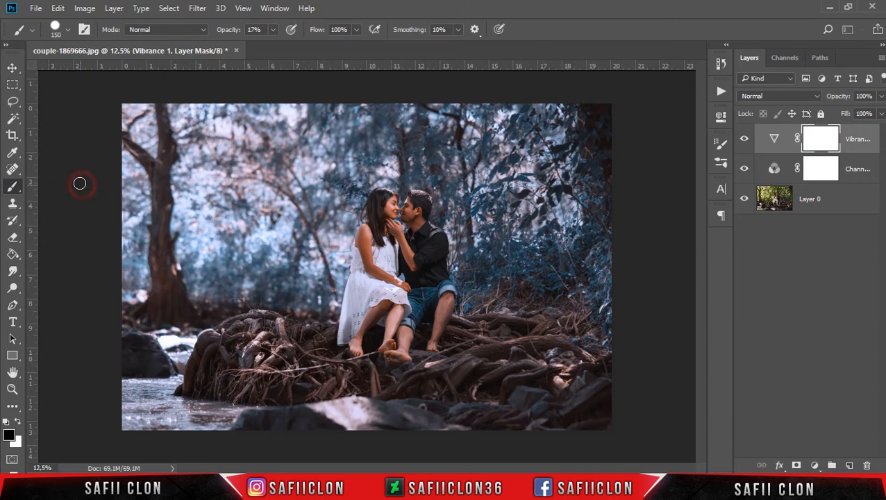
left_click(68, 31)
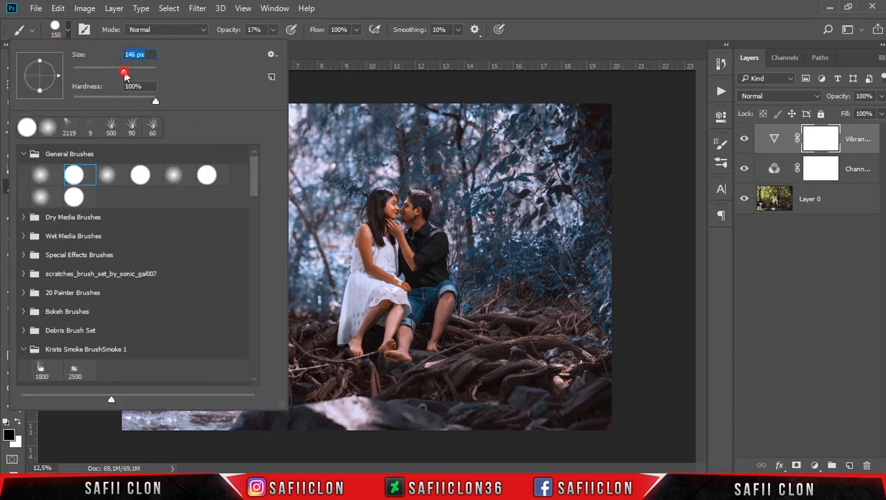
left_click(272, 30)
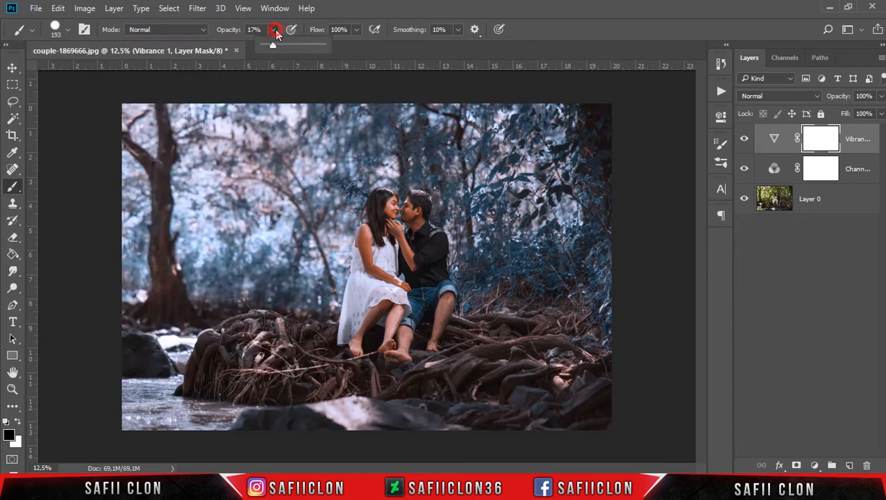
left_click_drag(275, 47, 274, 46)
left_click(347, 18)
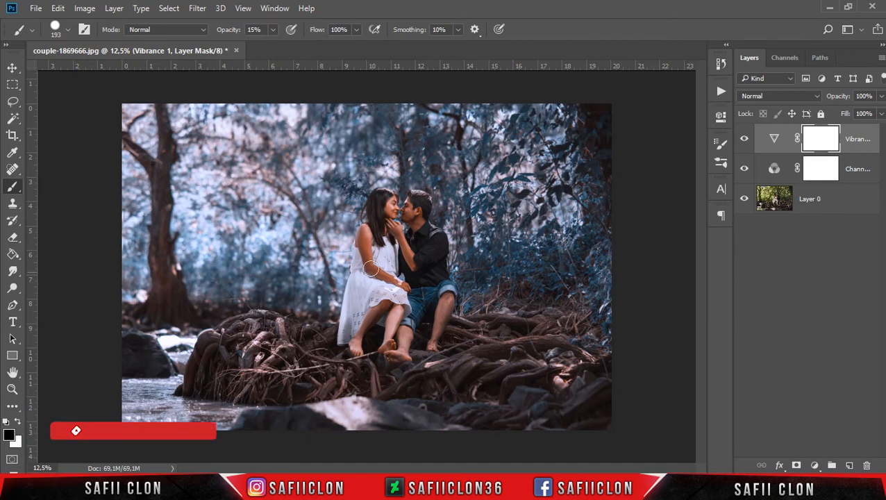
Paint black on the Vibrance layer's mask over the couple's faces, arms and legs, resizing the brush to fit each area
mouse_move(364, 231)
left_mouse_down()
mouse_move(375, 266)
mouse_move(402, 285)
left_mouse_up()
key("bracketleft")
key("bracketleft")
key("bracketleft")
key("bracketleft")
mouse_move(389, 216)
left_mouse_down()
mouse_move(411, 217)
mouse_move(389, 205)
mouse_move(386, 227)
left_mouse_up()
key("bracketleft")
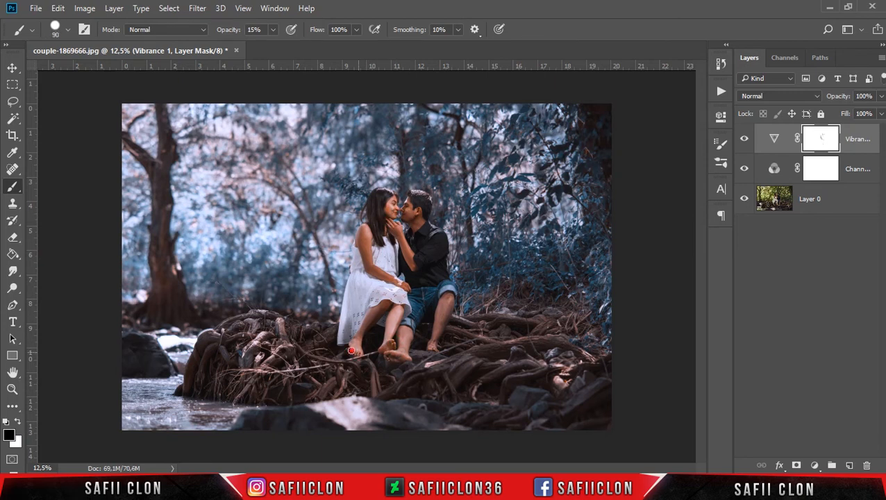
left_click_drag(393, 306, 405, 313)
key("bracketright")
key("bracketright")
left_click_drag(405, 217, 432, 214)
key("bracketleft")
Compare the photo with and without the Vibrance adjustment layer
left_click(739, 140)
left_click(739, 141)
left_click(743, 141)
left_click(742, 141)
left_click(743, 141)
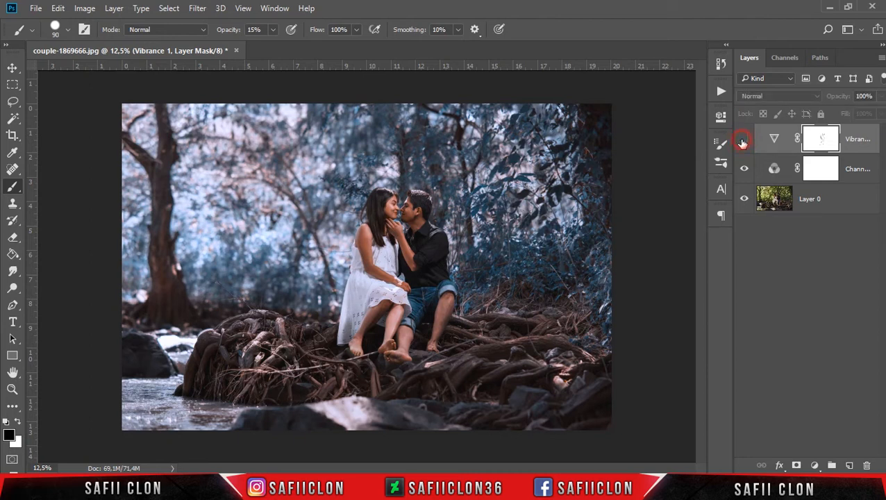
left_click(743, 141)
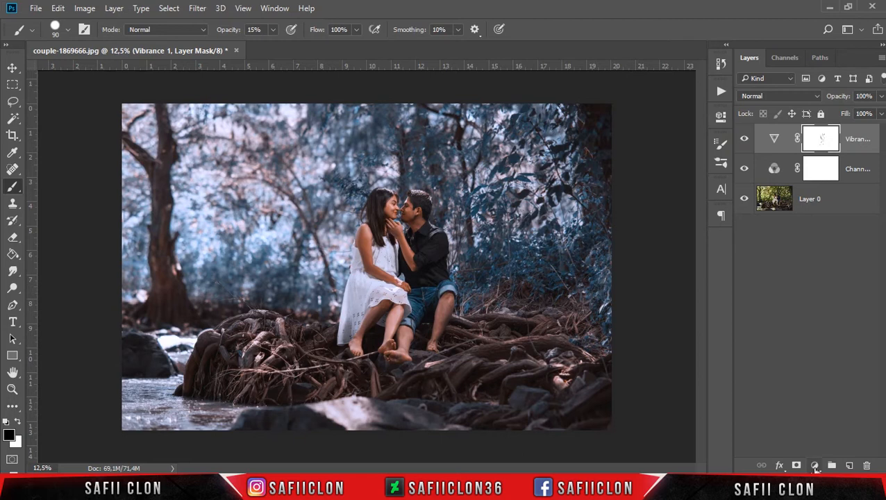
Add a Curves adjustment layer with an RGB midpoint anchor and lift the black point to output 13
left_click(815, 465)
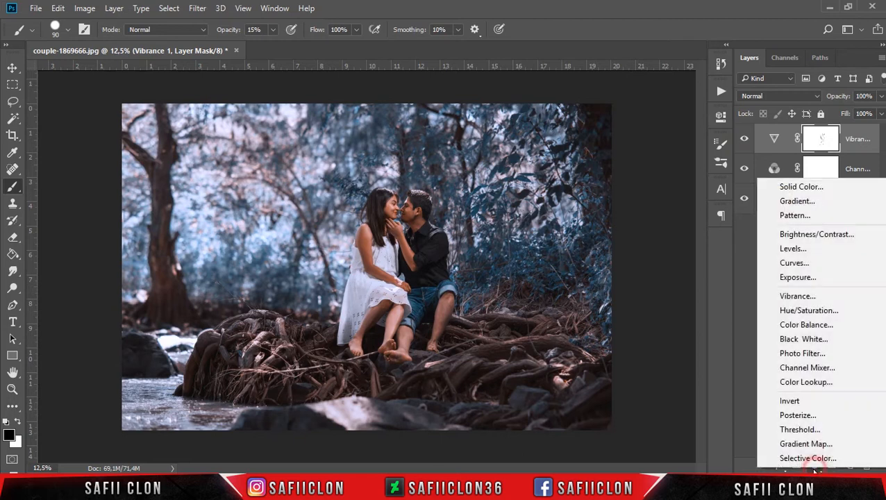
left_click(804, 268)
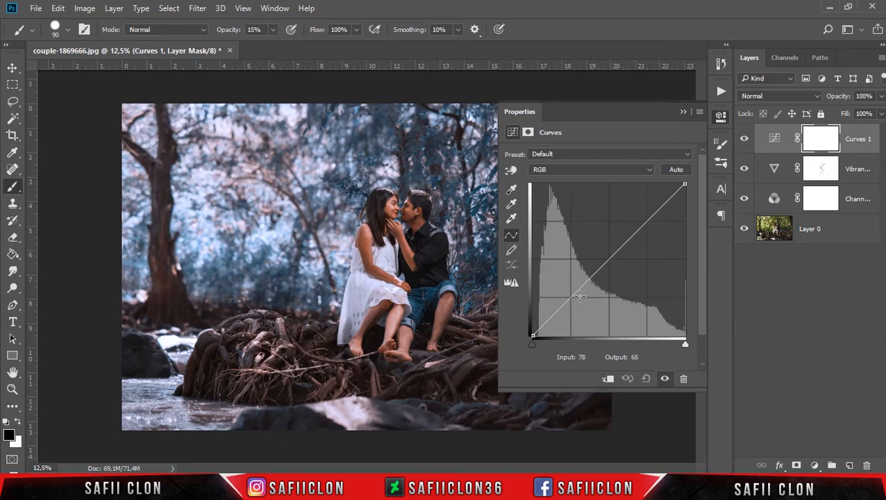
left_click(608, 258)
left_click(532, 337)
left_click_drag(531, 337, 509, 329)
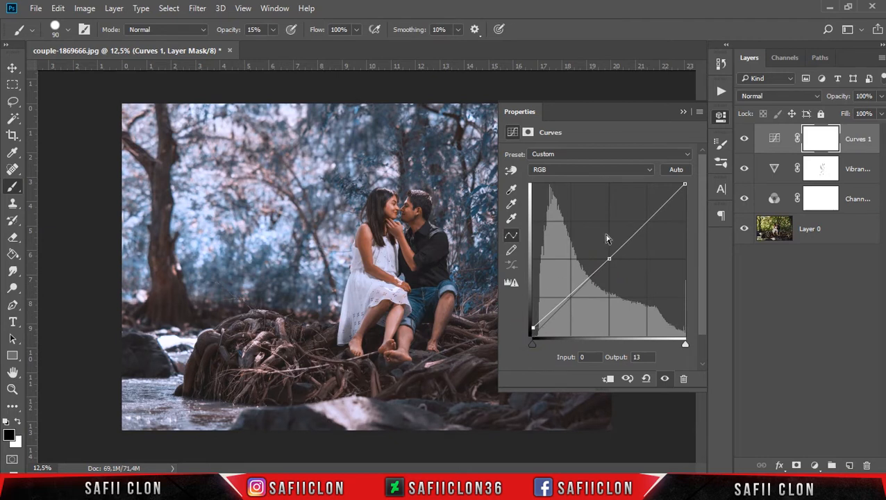
left_click(679, 111)
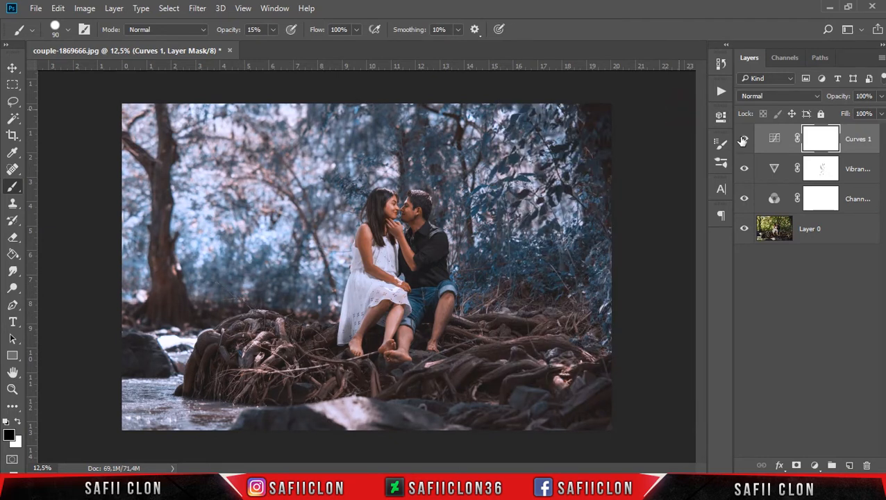
Stamp all visible layers into a new top layer and convert it to a smart object
key("ctrl+shift+alt+e")
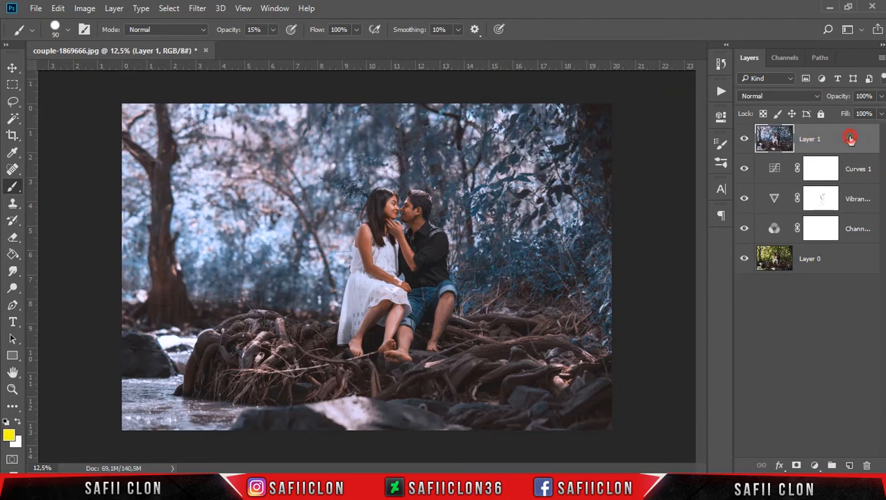
right_click(851, 139)
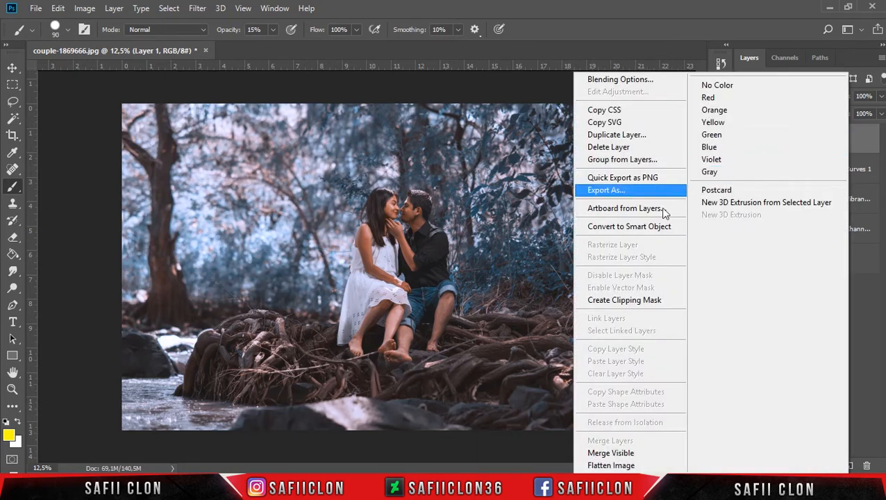
left_click(652, 228)
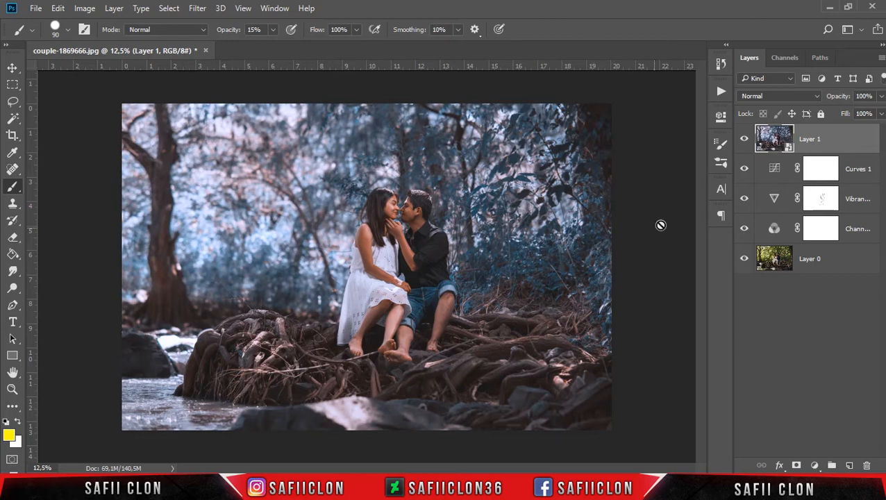
left_click(827, 140)
Apply the Camera Raw filter to the merged layer, setting Temperature to -8 and adjusting the basic tonal sliders
left_click(198, 9)
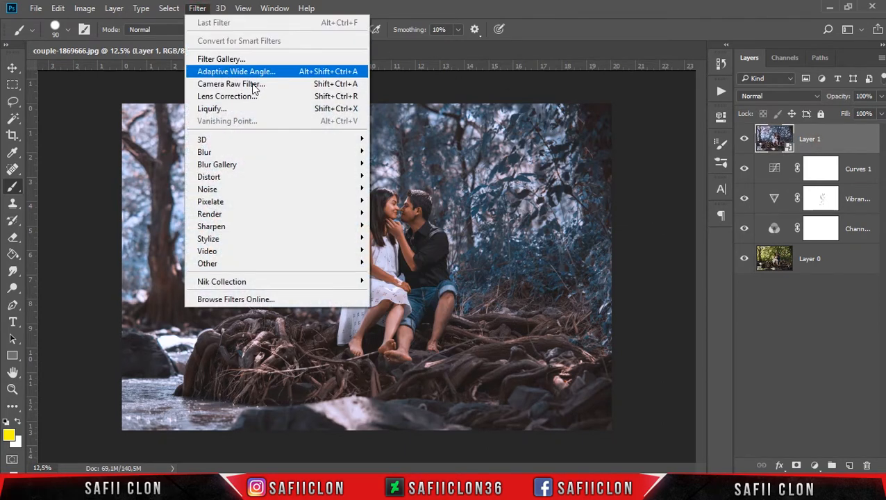
left_click(253, 85)
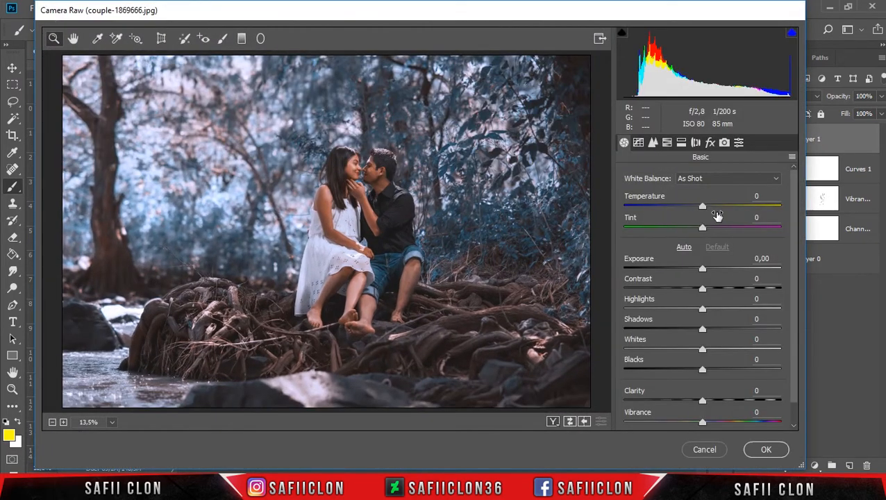
left_click_drag(703, 209, 696, 209)
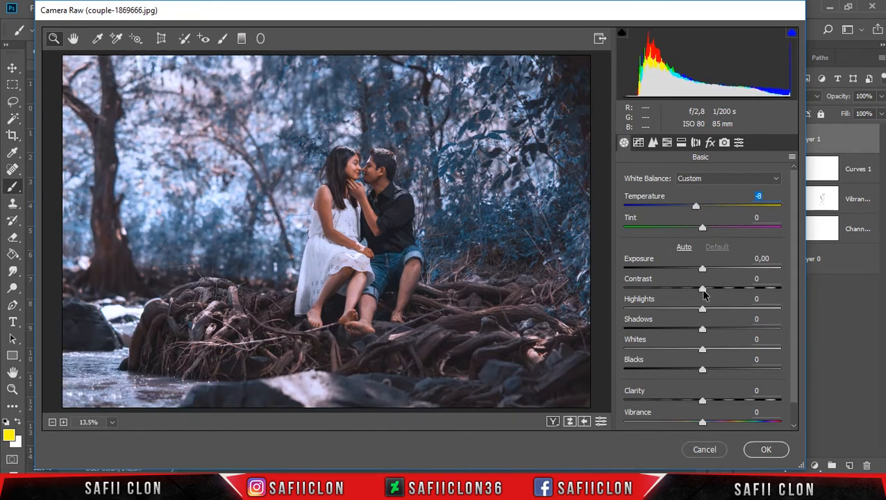
left_click_drag(702, 270, 681, 374)
Increase the Color noise reduction in the Camera Raw detail settings
left_click(653, 142)
left_click_drag(794, 240, 637, 331)
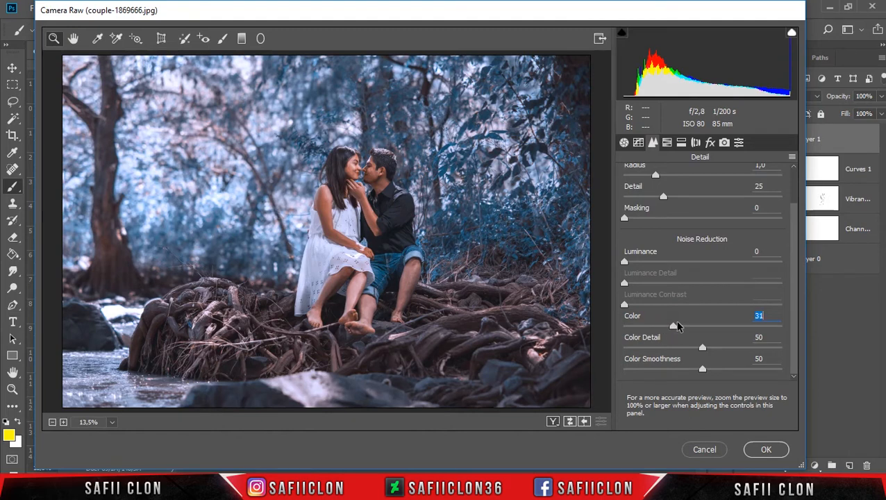
left_click_drag(678, 327, 687, 326)
Draw a radial filter over the bright upper-left trees, then rotate and stretch the ellipse diagonally toward the couple
left_click(261, 39)
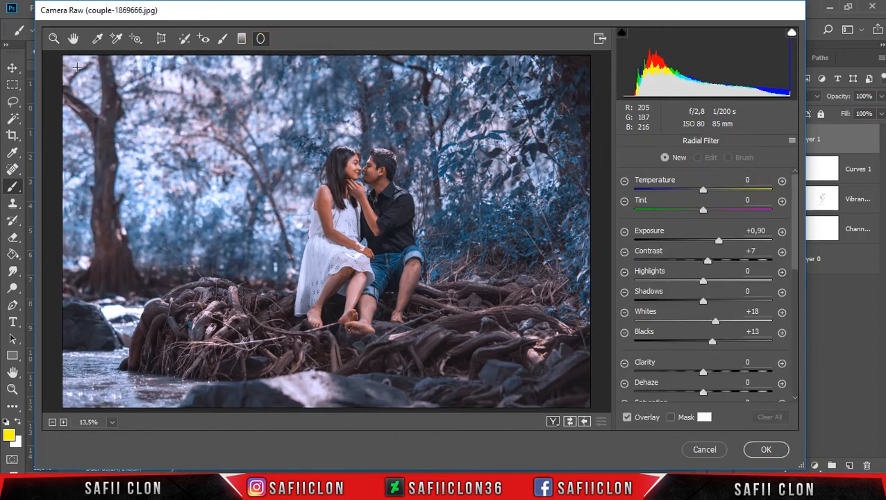
left_click_drag(114, 99, 193, 149)
left_click_drag(254, 97, 207, 150)
left_click_drag(255, 164, 276, 179)
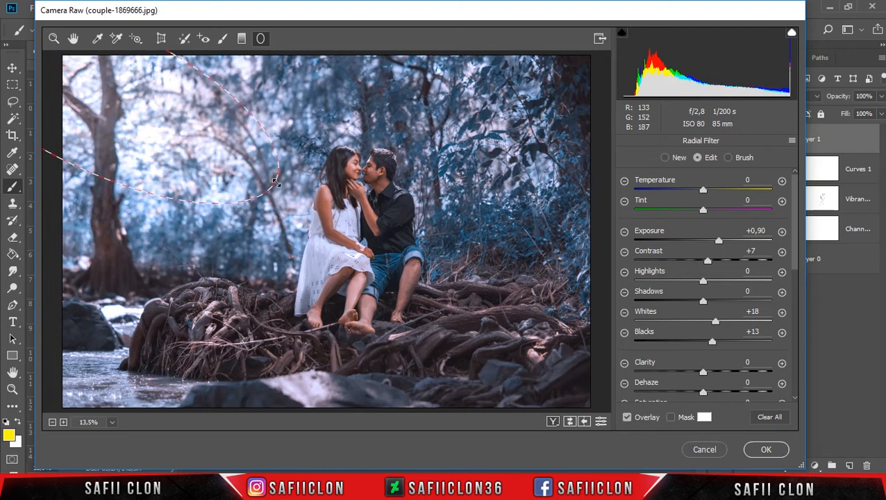
left_click_drag(72, 167, 173, 151)
left_click_drag(269, 171, 284, 175)
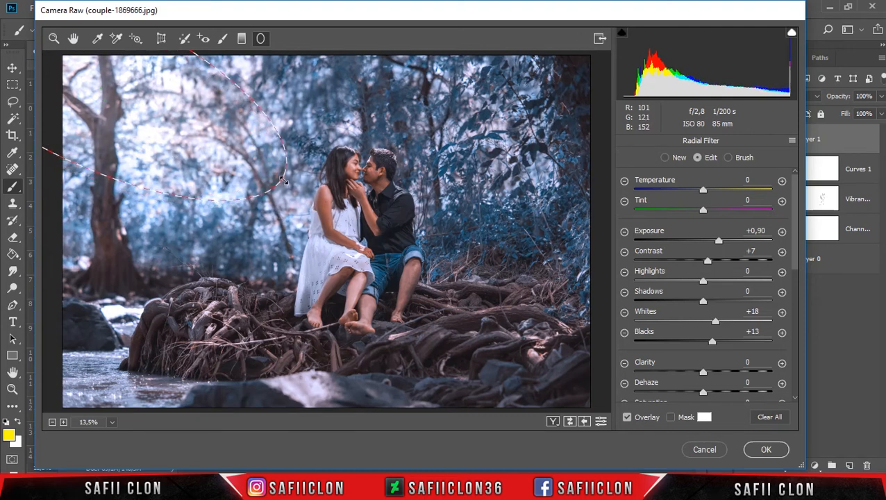
left_click_drag(192, 154, 212, 168)
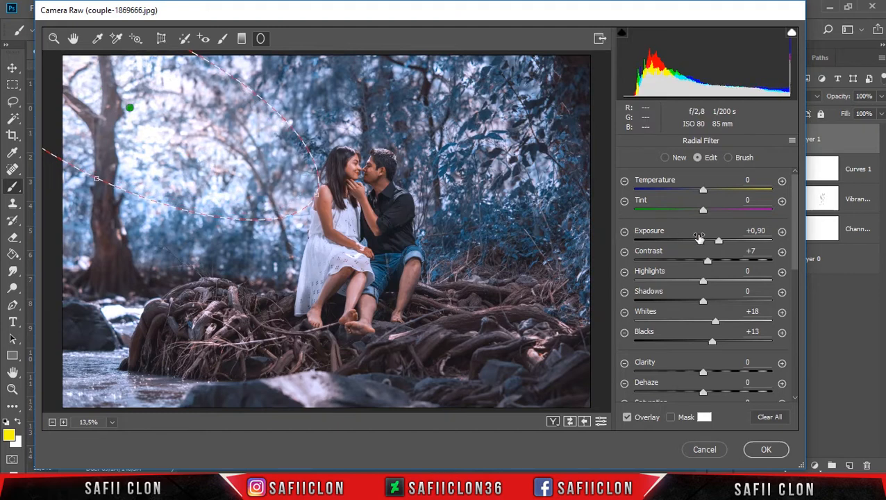
Set the radial filter to Exposure +0,90, Contrast +7, Whites +18 and Blacks +13 with the effect Inside, and apply the Camera Raw filter
left_click(720, 240)
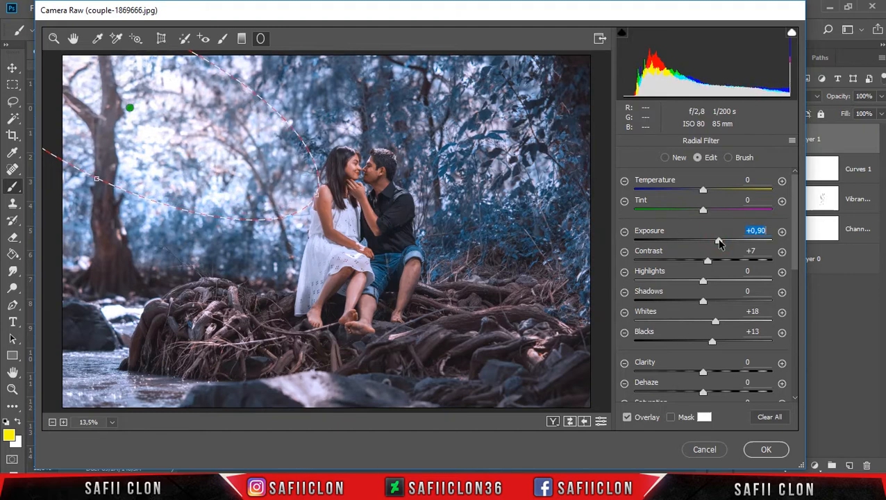
left_click(751, 252)
left_click(749, 292)
left_click(763, 313)
left_click(756, 332)
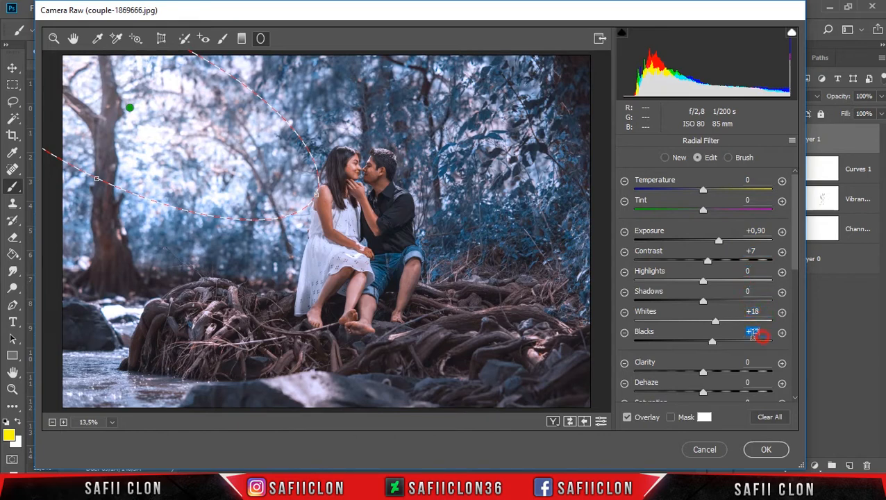
scroll(797, 236, "down", 5)
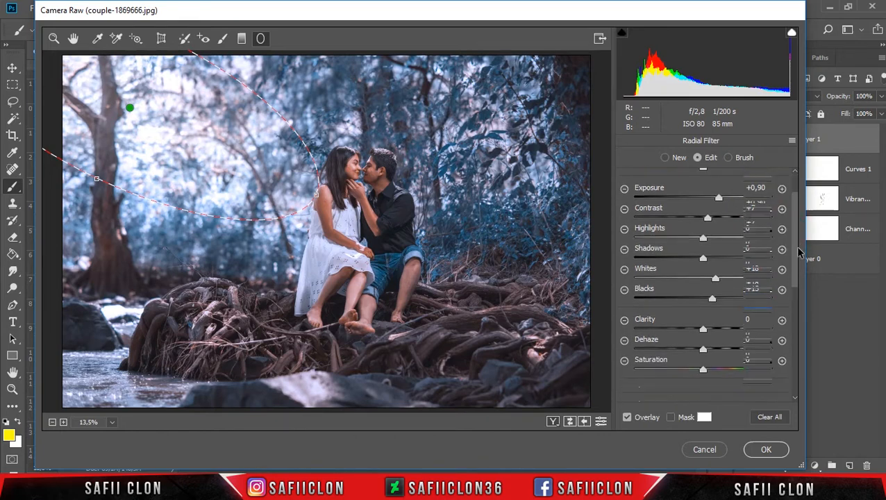
scroll(803, 285, "down", 5)
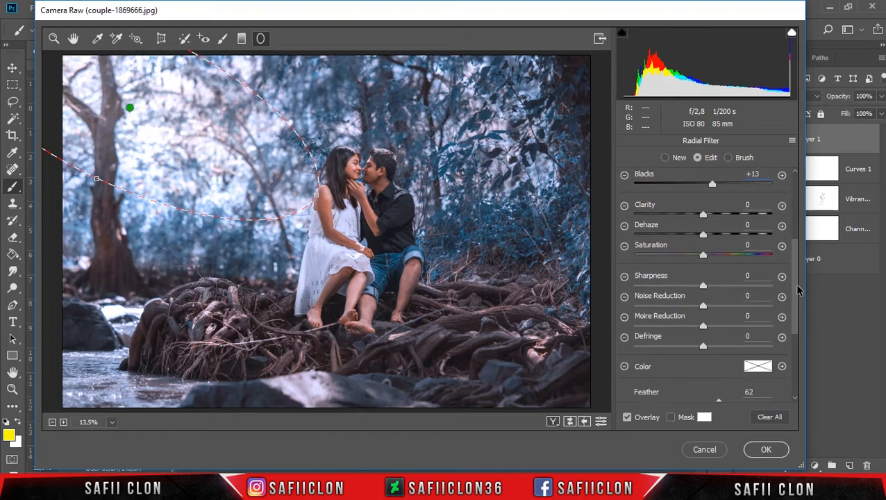
left_click(745, 310)
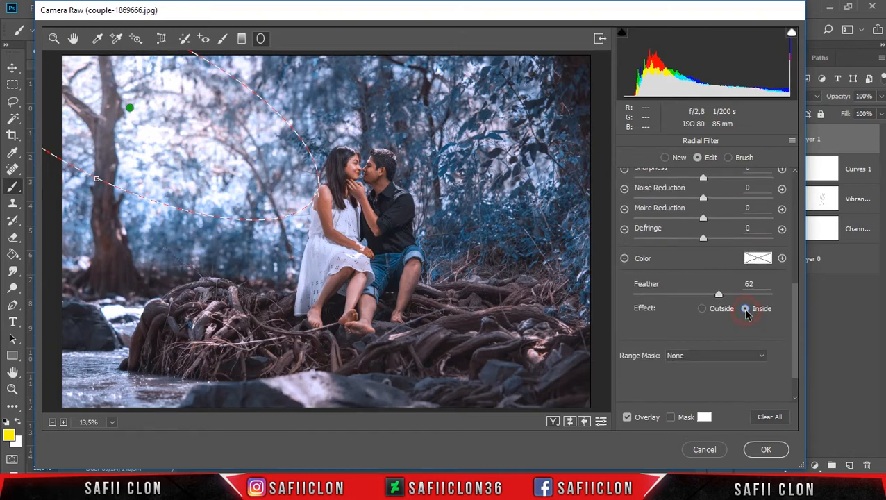
left_click(767, 450)
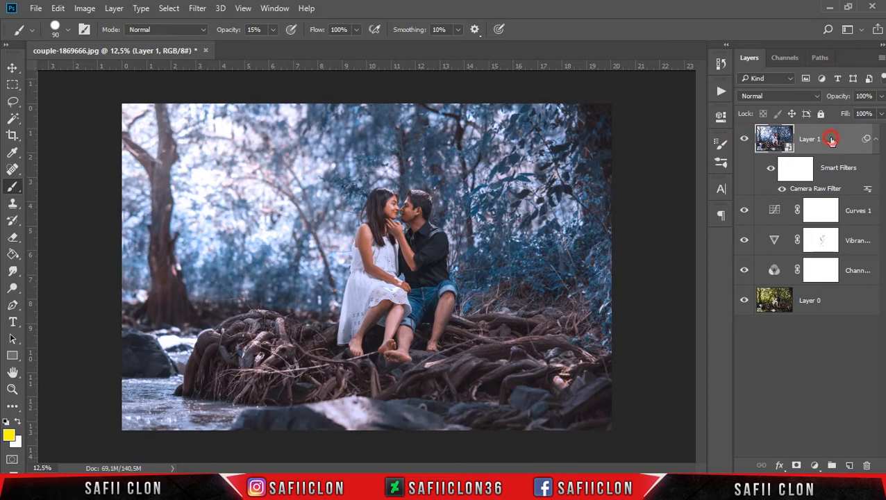
Open the orange glow image named color and unlock its background layer
left_click(32, 9)
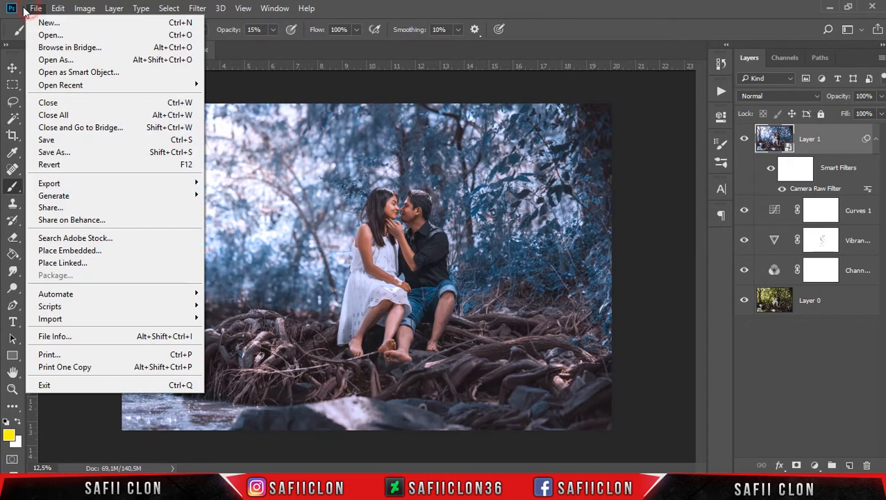
left_click(48, 36)
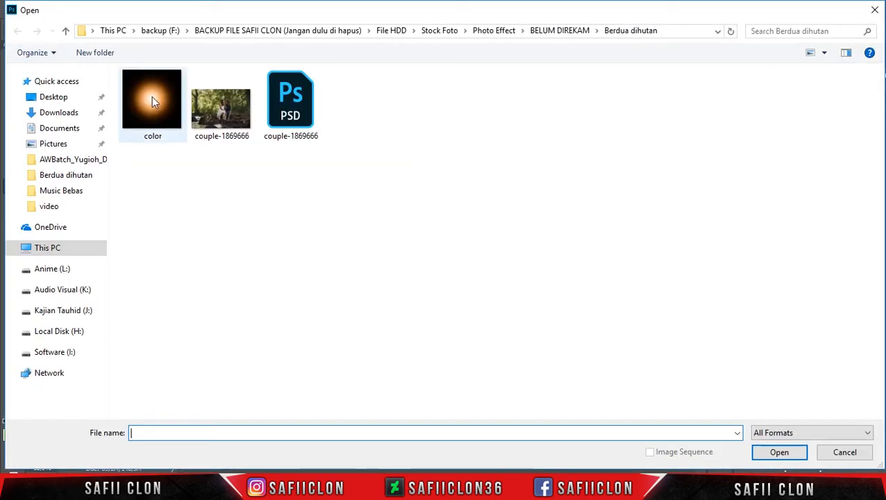
left_click(152, 99)
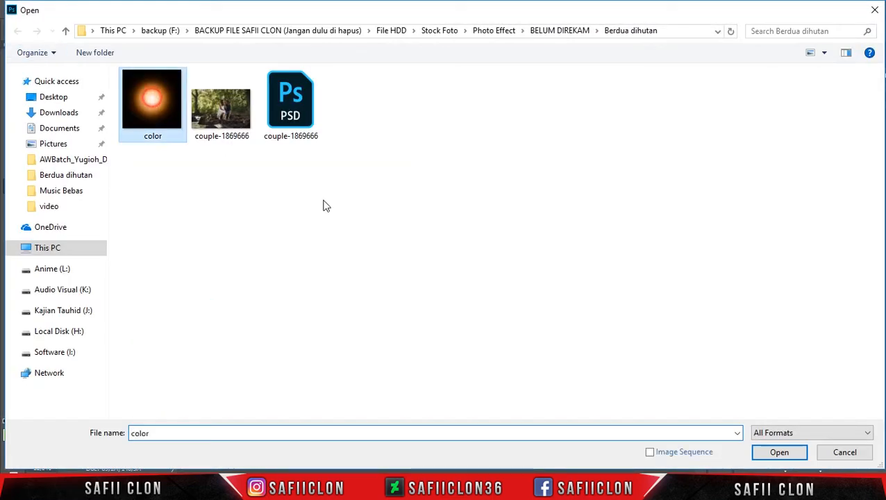
left_click(780, 452)
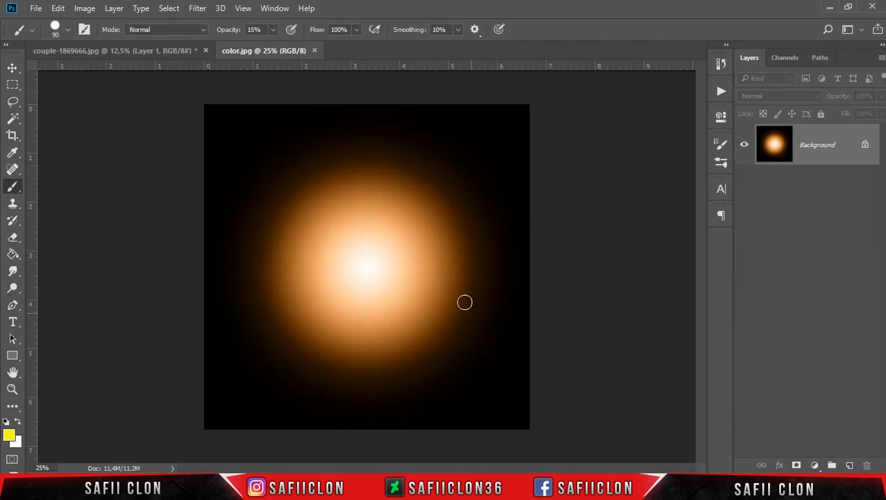
left_click(865, 145)
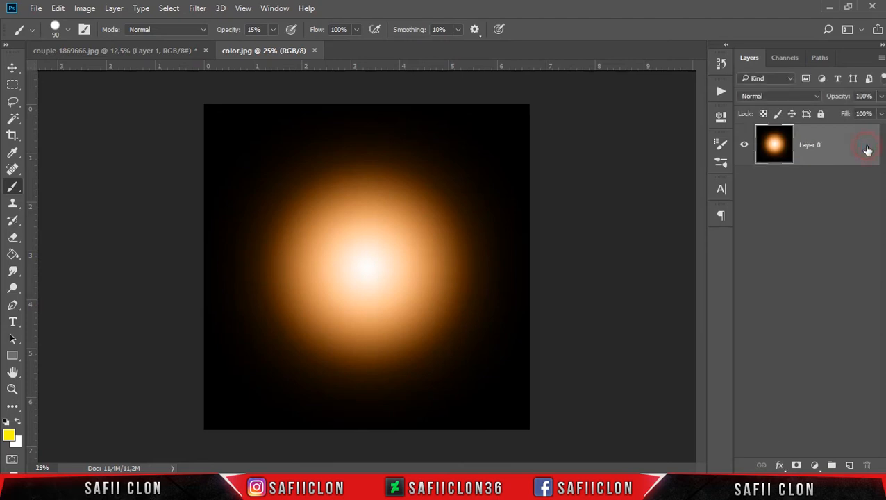
Move the orange glow image into the couple photo as a new layer over the upper-left trees
left_click(12, 68)
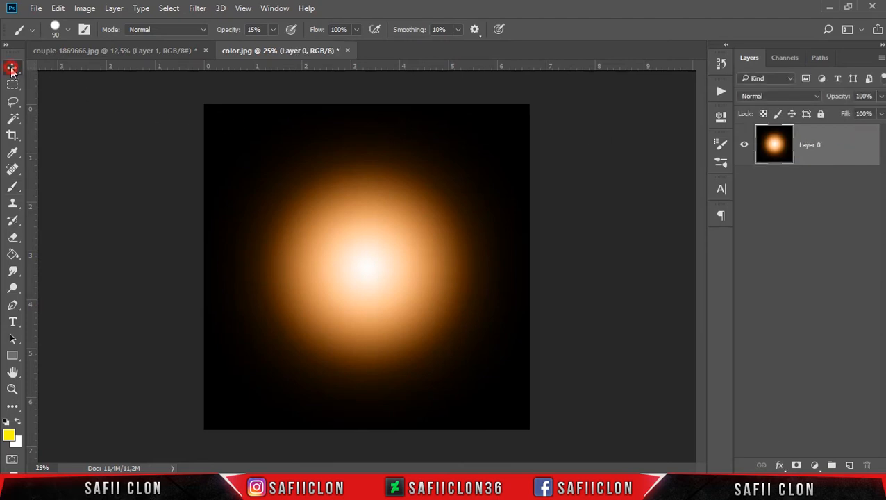
left_click_drag(414, 317, 309, 187)
left_click_drag(372, 243, 252, 187)
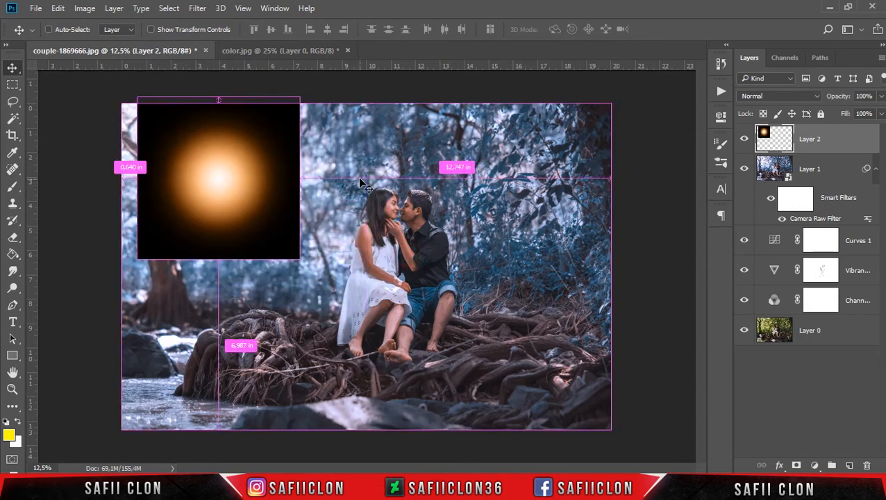
Activate free transform on the glow layer and set its blend mode to Screen
key("ctrl+t")
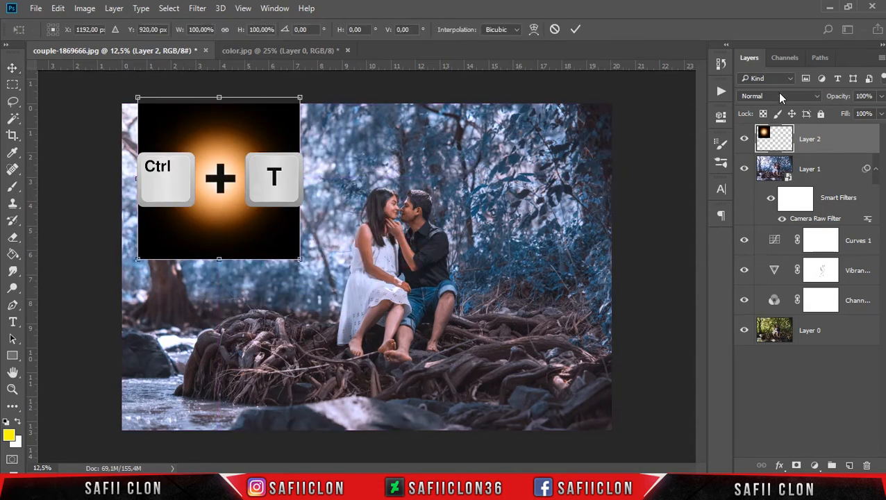
left_click(780, 96)
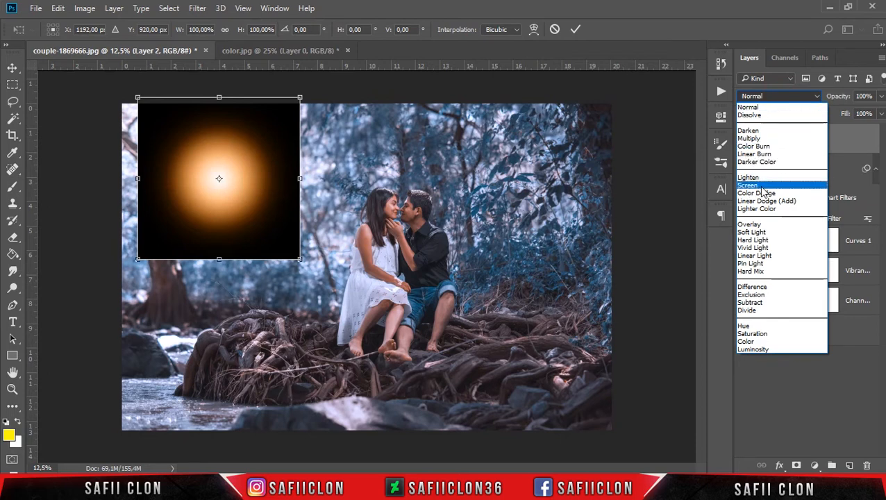
left_click(764, 186)
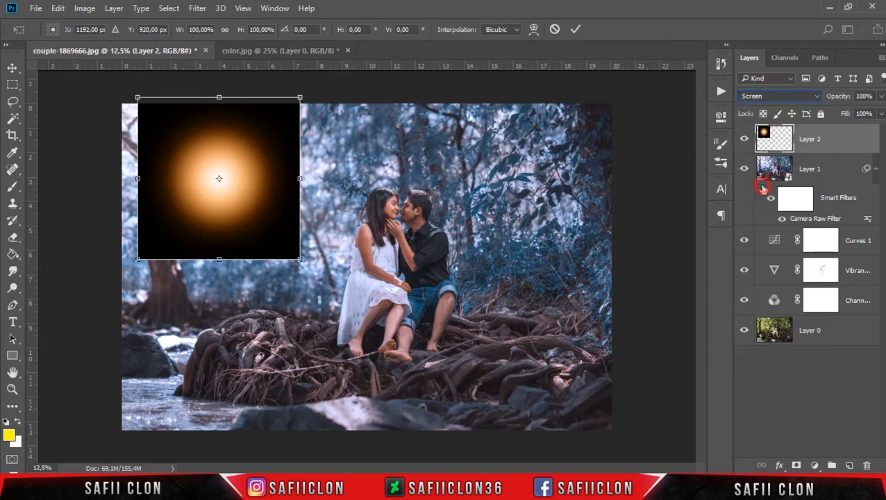
Scale the glow layer to about 446% wide by 199% high, rotated about 37°, so its light falls diagonally from the upper-left trees toward the couple
left_click_drag(220, 96, 223, 174)
left_click_drag(244, 226, 229, 164)
left_click_drag(368, 208, 330, 272)
left_click_drag(296, 155, 514, 193)
left_click_drag(397, 127, 444, 107)
mouse_move(408, 209)
left_mouse_down()
mouse_move(434, 225)
mouse_move(405, 209)
left_mouse_up()
left_click_drag(475, 311, 524, 325)
left_click_drag(137, 281, 108, 322)
mouse_move(395, 287)
left_mouse_down()
mouse_move(368, 263)
mouse_move(382, 275)
left_mouse_up()
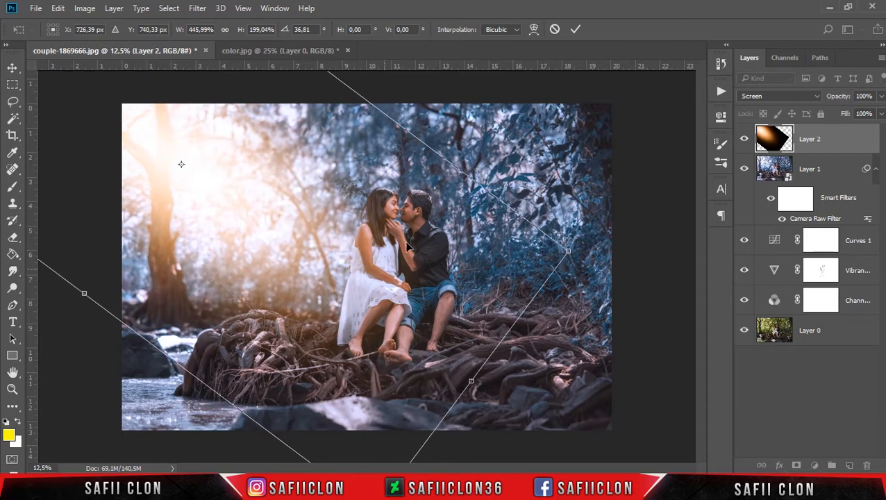
left_click(574, 29)
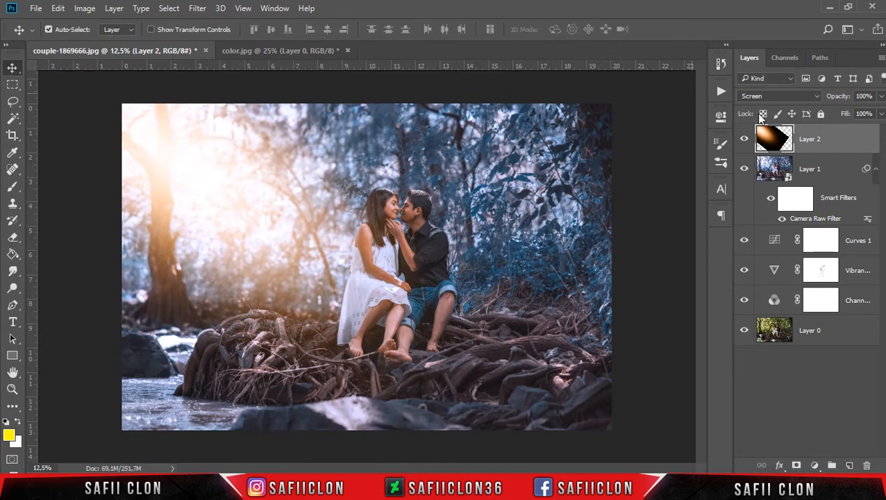
Add a white layer mask to the glow layer and target that mask
right_click(833, 141)
left_click(796, 467)
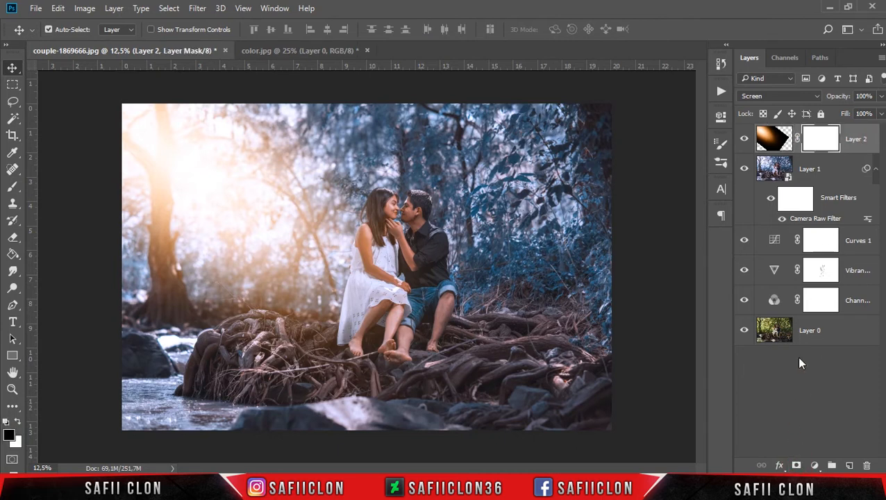
left_click(830, 141)
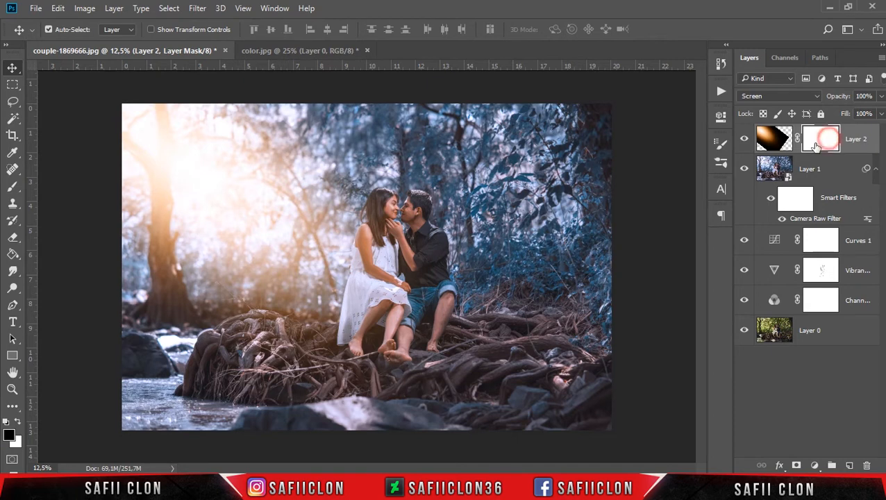
Set up a soft round brush at 133 px with 0% hardness and 17% opacity
left_click(12, 189)
left_click(69, 189)
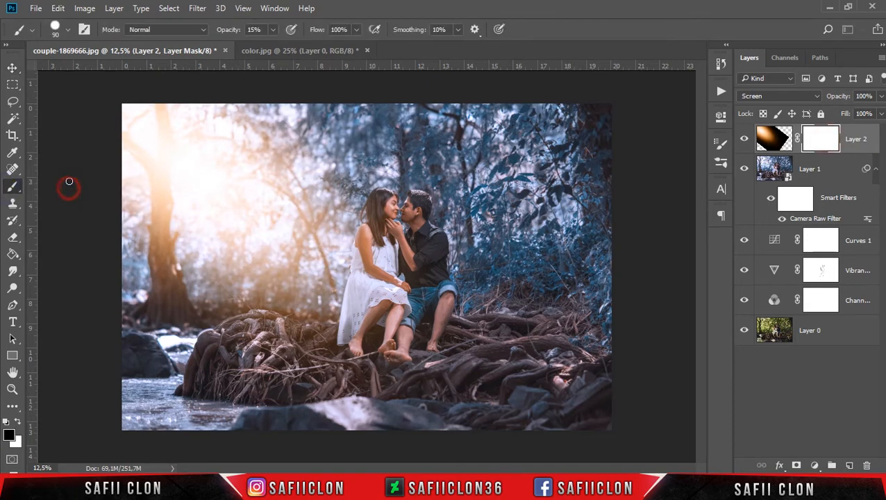
left_click(68, 32)
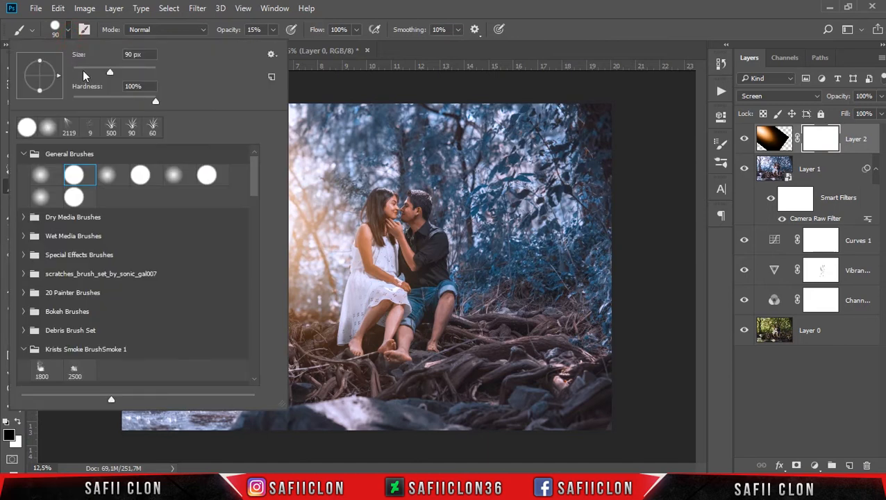
left_click_drag(110, 69, 116, 66)
left_click(39, 177)
left_click_drag(119, 73, 122, 73)
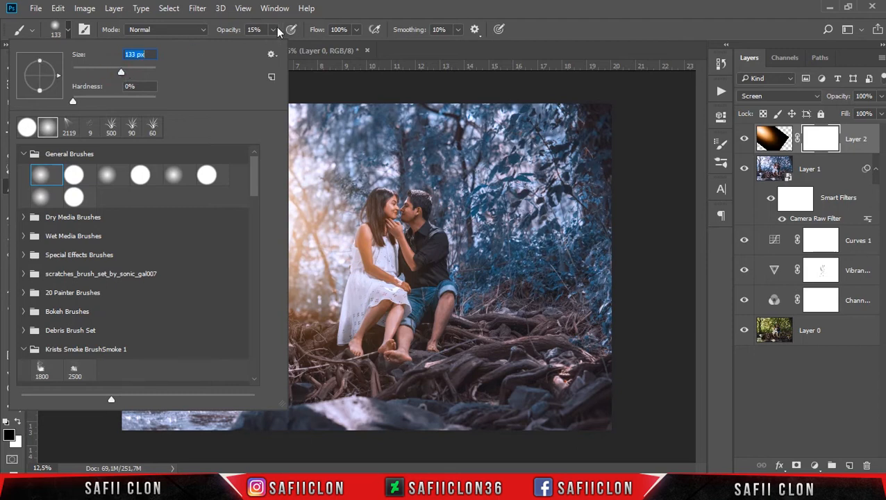
left_click(274, 31)
left_click_drag(274, 46, 276, 47)
left_click(359, 10)
Paint black over the couple on the glow layer's mask with the brush at 175 px, and compare the image with and without the glow
key("bracketright")
left_click_drag(365, 240, 373, 257)
key("bracketright")
key("bracketright")
key("bracketright")
key("bracketleft")
key("bracketleft")
left_click(355, 302)
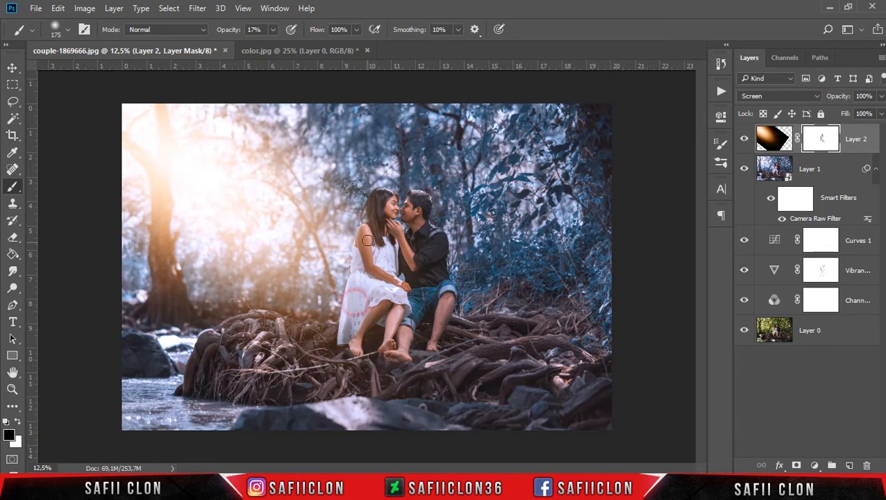
left_click(383, 207)
left_click(432, 270)
left_click(746, 139)
left_click(746, 140)
left_click(747, 140)
left_click(747, 140)
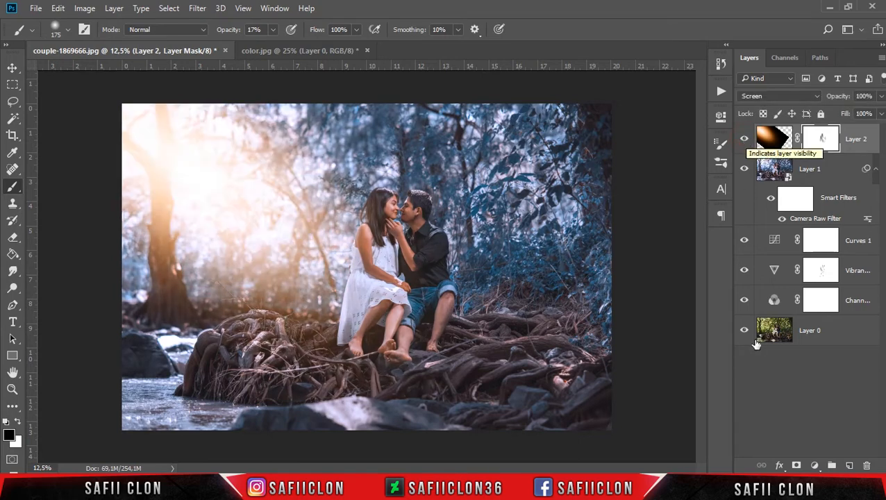
Add a Brightness/Contrast adjustment layer above the glow with Brightness -9 and Contrast about 54
left_click(816, 464)
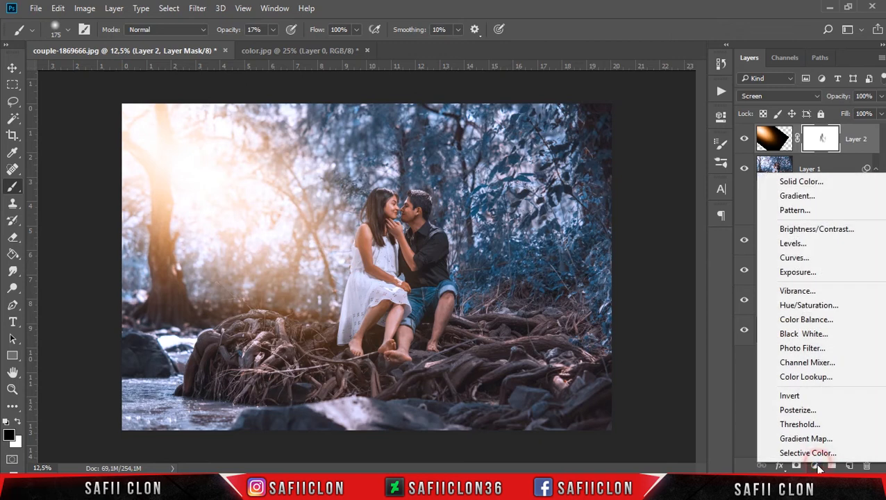
left_click(812, 229)
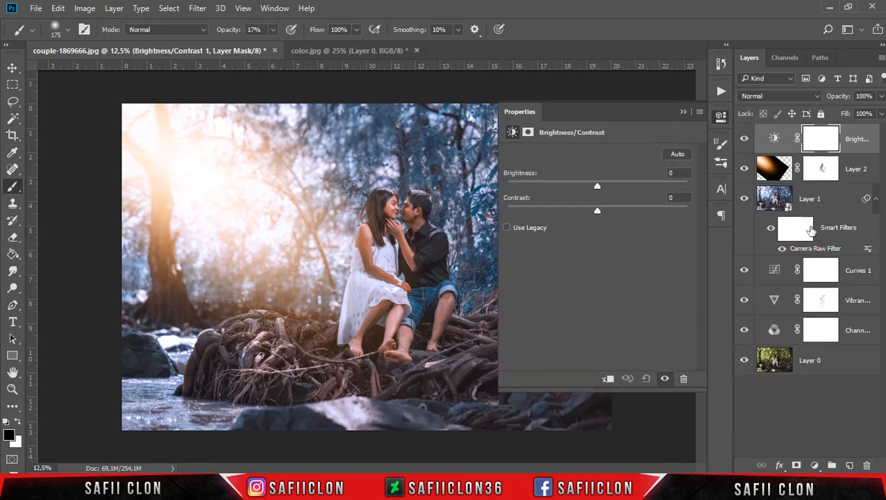
left_click_drag(598, 185, 593, 185)
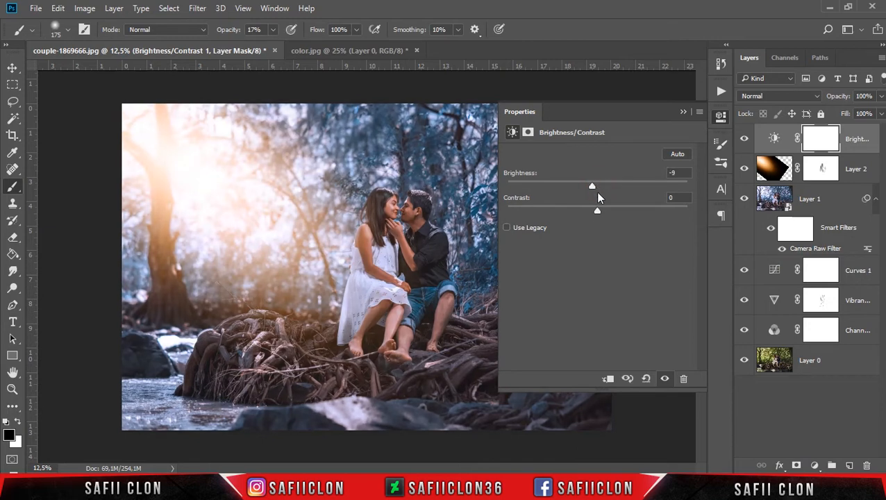
left_click_drag(599, 211, 608, 211)
left_click_drag(631, 207, 636, 207)
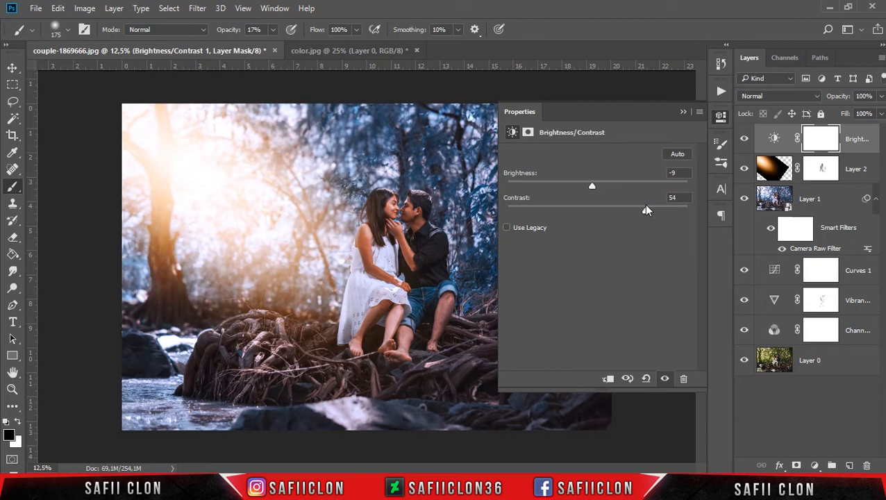
left_click_drag(646, 210, 645, 210)
left_click(684, 114)
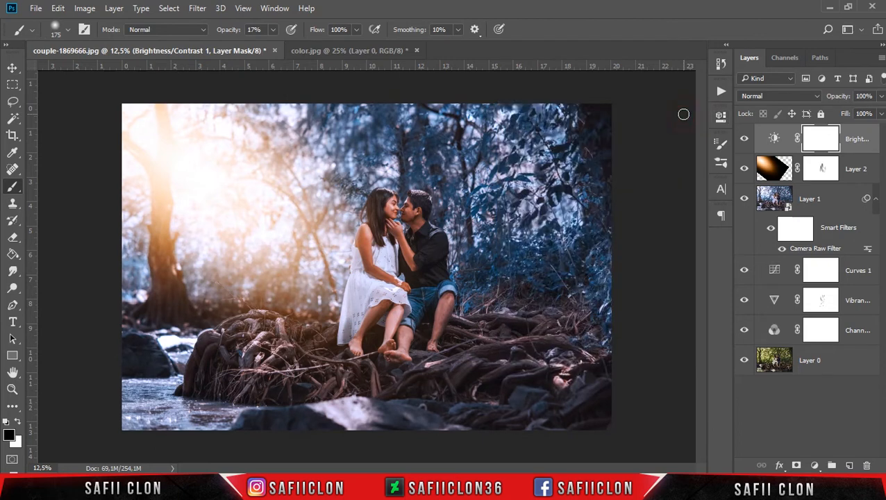
Paint black over the couple on the Brightness/Contrast layer's mask with the soft brush at 250 px
left_click(823, 140)
left_click(15, 192)
left_click(49, 188)
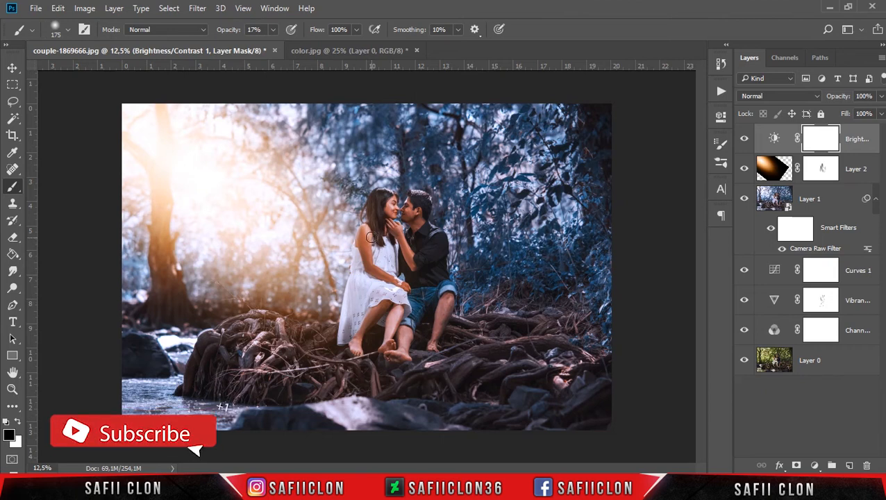
key("bracketright")
key("bracketright")
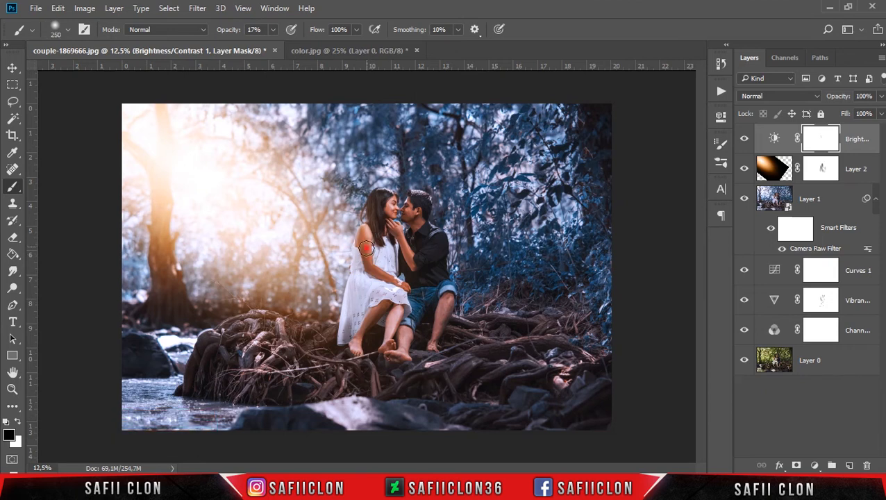
left_click_drag(368, 291, 376, 308)
left_click(391, 205)
left_click(420, 200)
Add a top Curves adjustment layer, shift its black point slightly inward and lower the RGB midtones to input 136, output 120
left_click(816, 466)
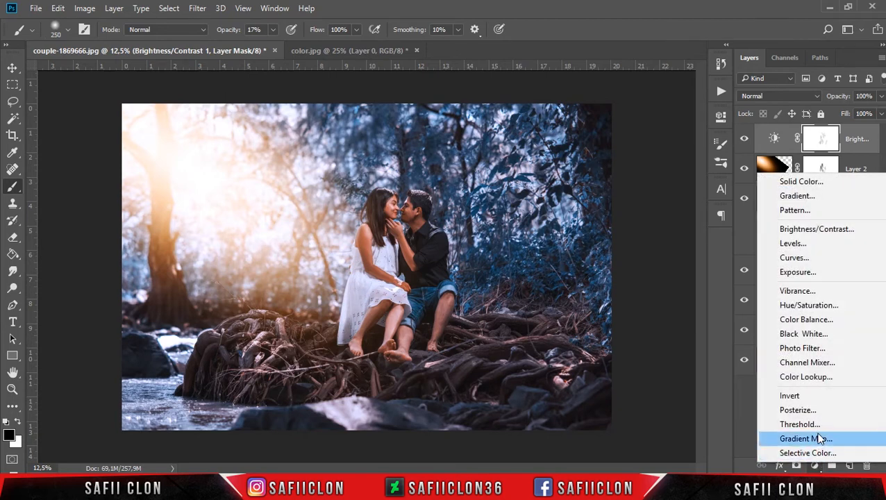
left_click(793, 258)
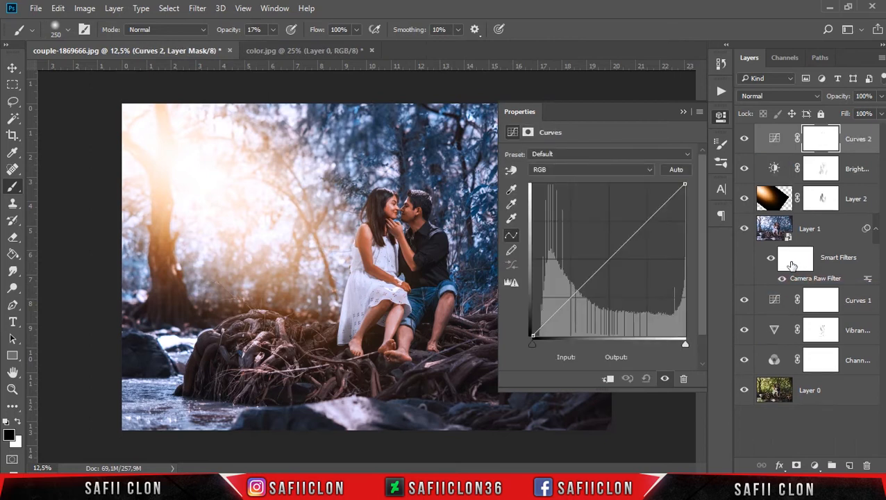
left_click(531, 336)
left_click_drag(532, 335, 535, 338)
left_click_drag(612, 255, 614, 265)
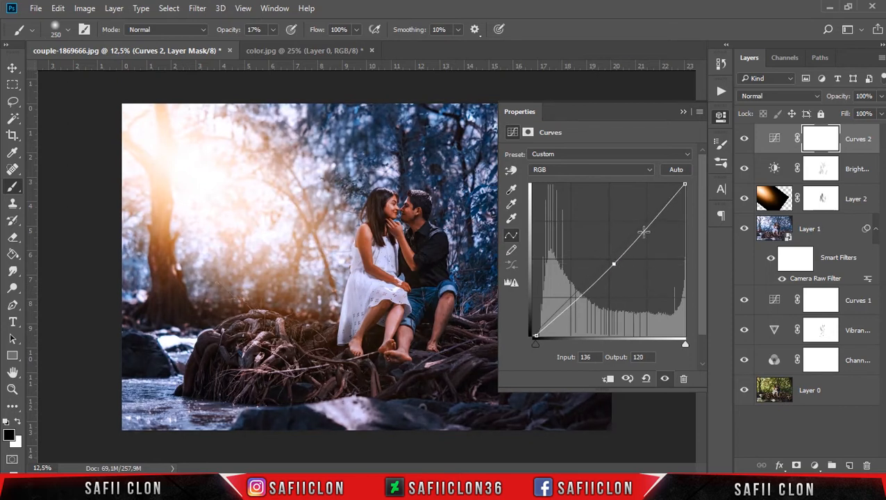
Lower the RGB curve's white point to output 240 in the top Curves layer
left_click_drag(686, 184, 698, 191)
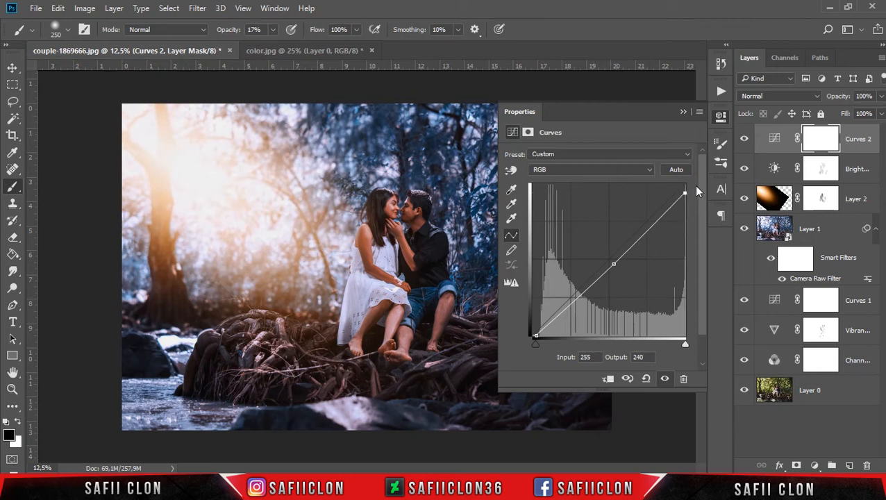
left_click(684, 112)
Paint black over the couple on the Curves layer's mask at 16% brush opacity, and compare the image with and without the layer
left_click(818, 141)
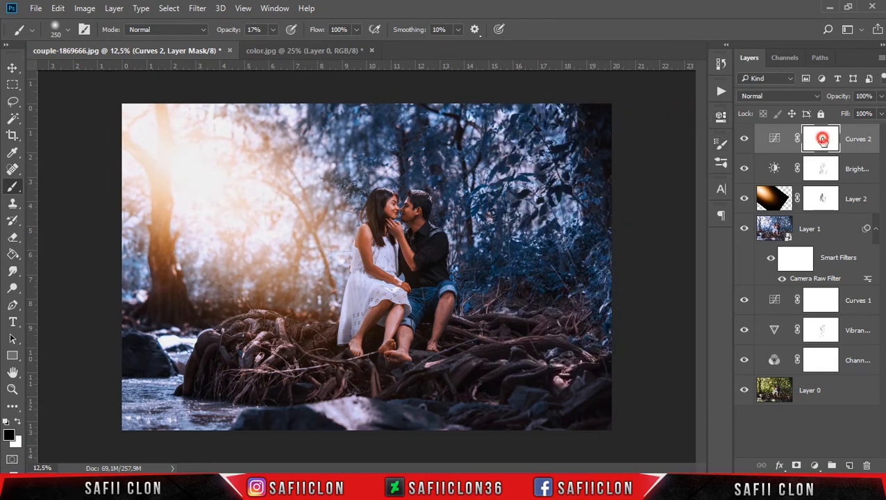
left_click(448, 197)
left_click(55, 183)
left_click(67, 30)
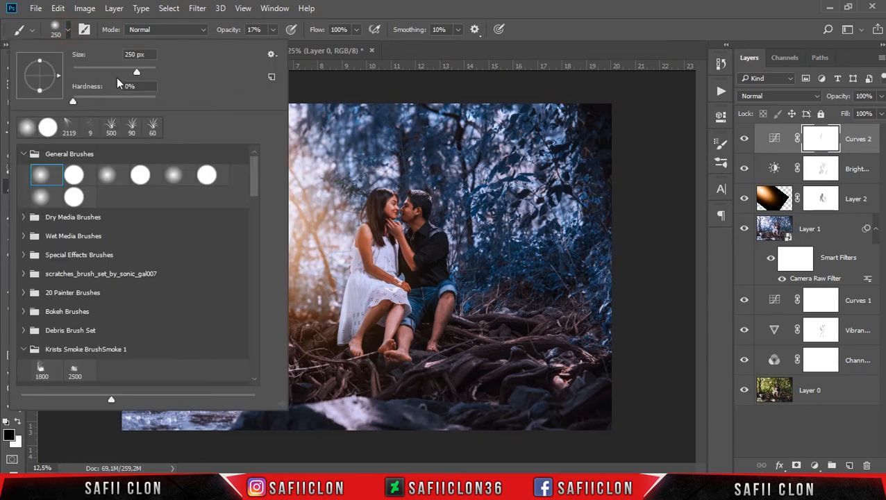
left_click(273, 29)
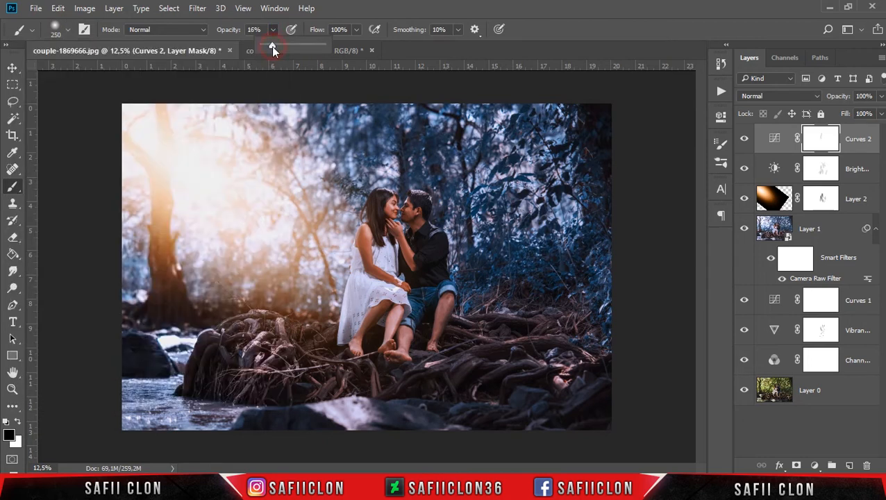
left_click(374, 5)
mouse_move(421, 210)
left_mouse_down()
mouse_move(419, 275)
mouse_move(429, 239)
mouse_move(429, 266)
mouse_move(415, 347)
mouse_move(405, 243)
mouse_move(392, 207)
mouse_move(419, 295)
mouse_move(371, 325)
mouse_move(354, 349)
mouse_move(399, 291)
mouse_move(384, 273)
mouse_move(398, 229)
mouse_move(434, 242)
mouse_move(445, 314)
mouse_move(426, 294)
mouse_move(406, 211)
mouse_move(379, 194)
left_mouse_up()
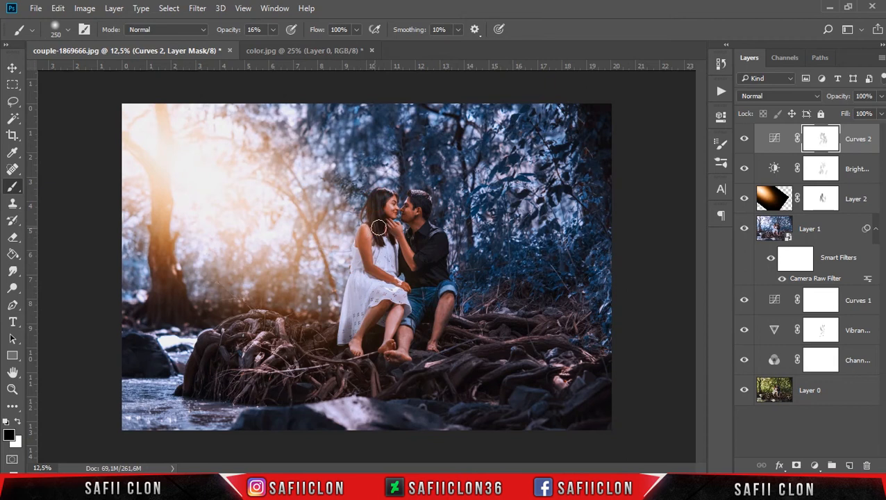
left_click(746, 140)
left_click(746, 140)
Add another Curves adjustment layer on top and move the Green channel's black point to input 13, output 0
left_click(816, 466)
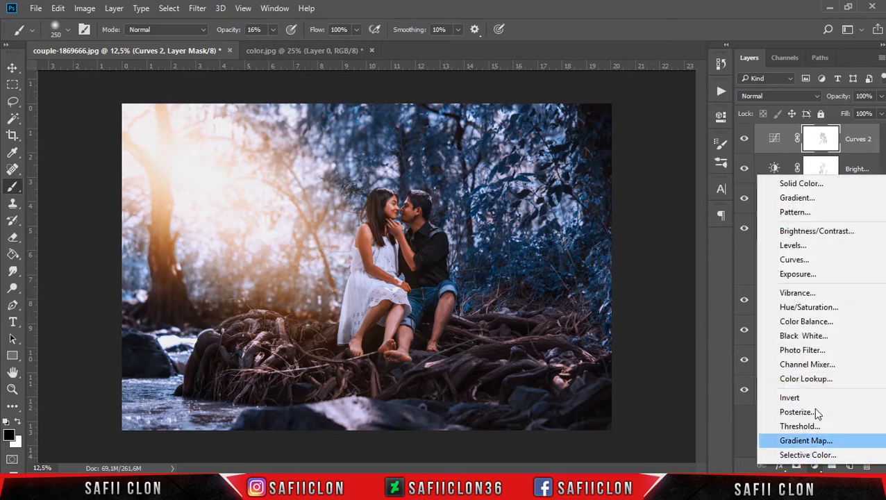
left_click(804, 260)
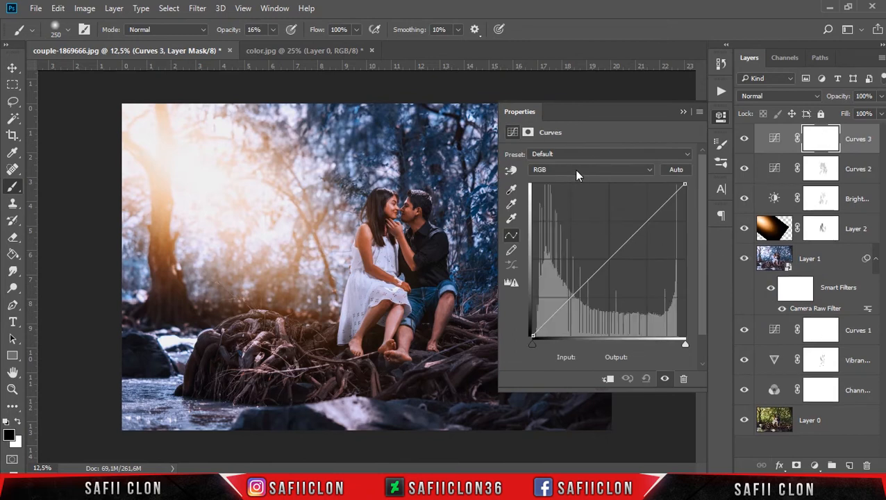
left_click(576, 170)
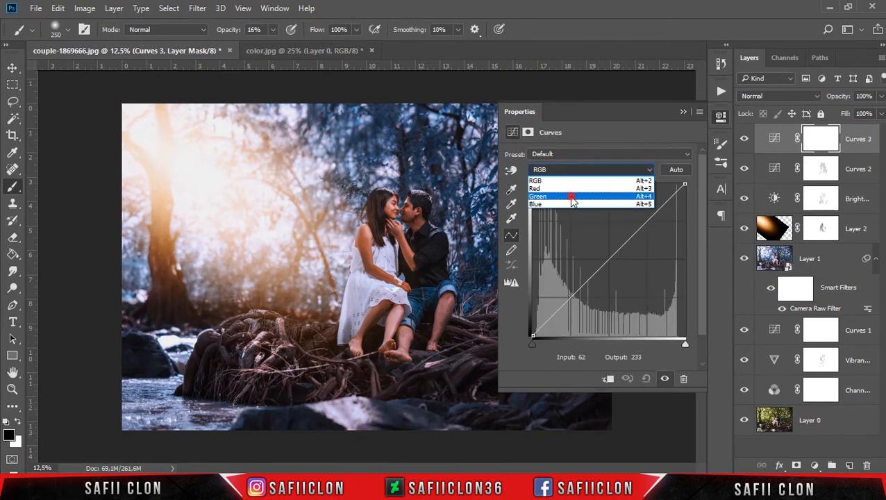
left_click(573, 198)
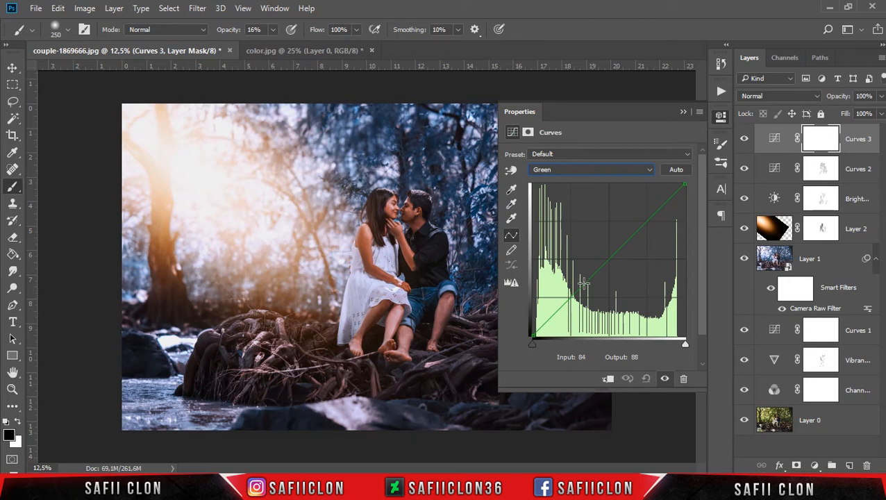
left_click_drag(531, 336, 539, 341)
Lower the Blue channel's white point output, and set the Green channel's black point to input 15, output 0
left_click(588, 170)
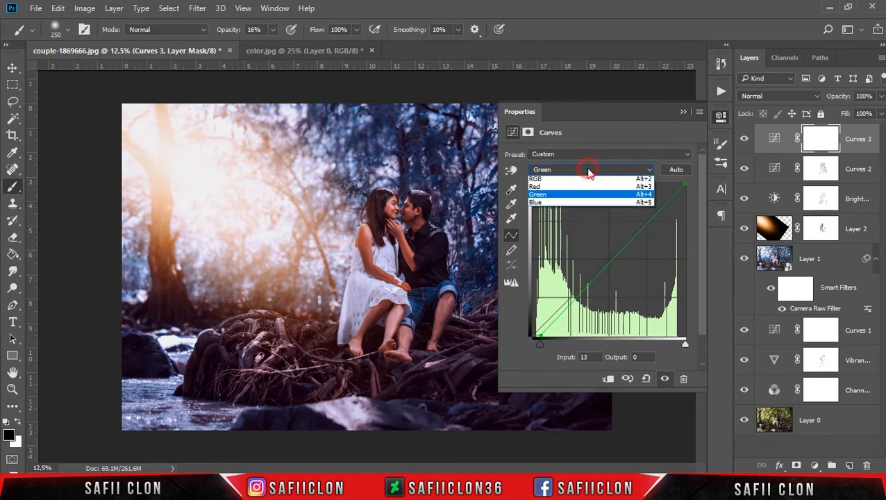
left_click(560, 204)
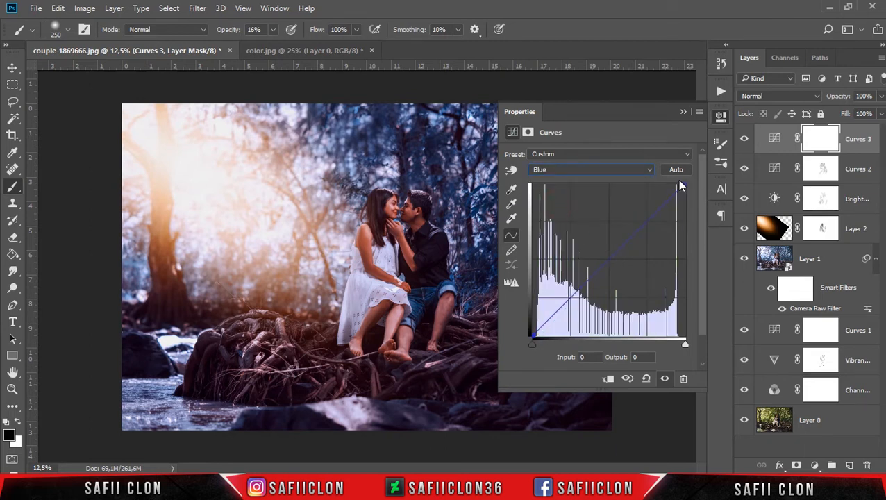
left_click_drag(685, 185, 706, 202)
left_click(620, 171)
left_click(574, 193)
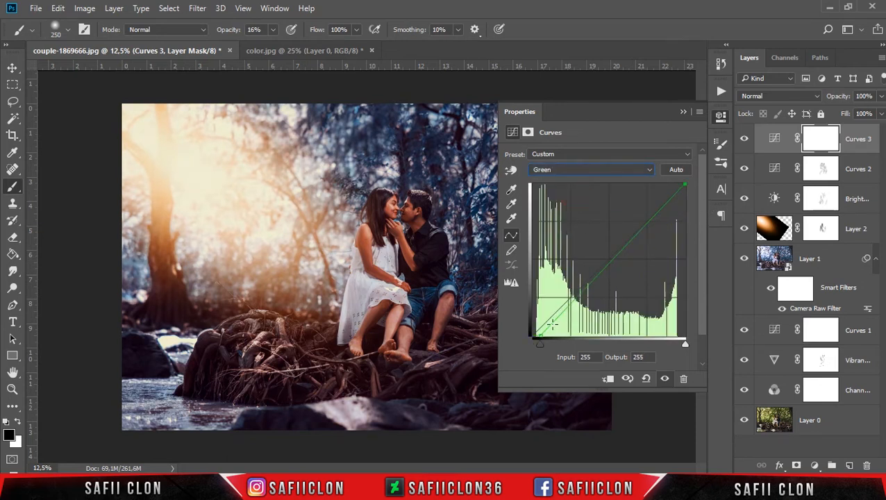
left_click_drag(541, 343, 544, 344)
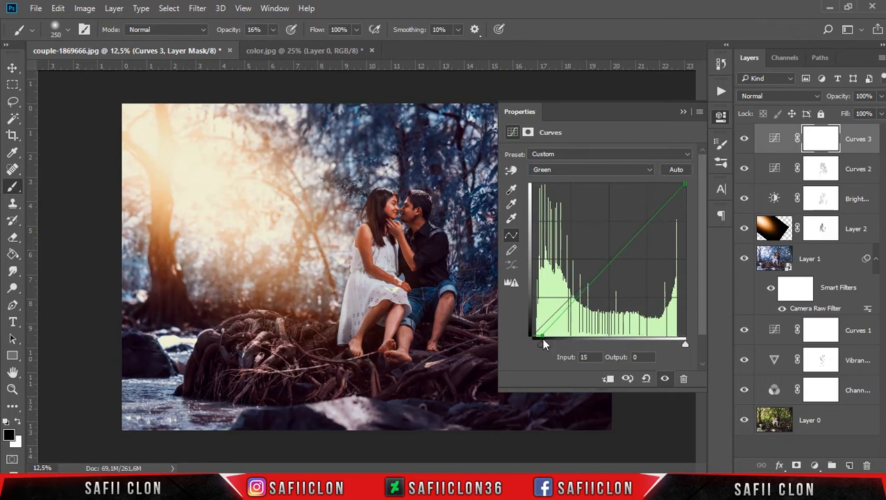
left_click(680, 111)
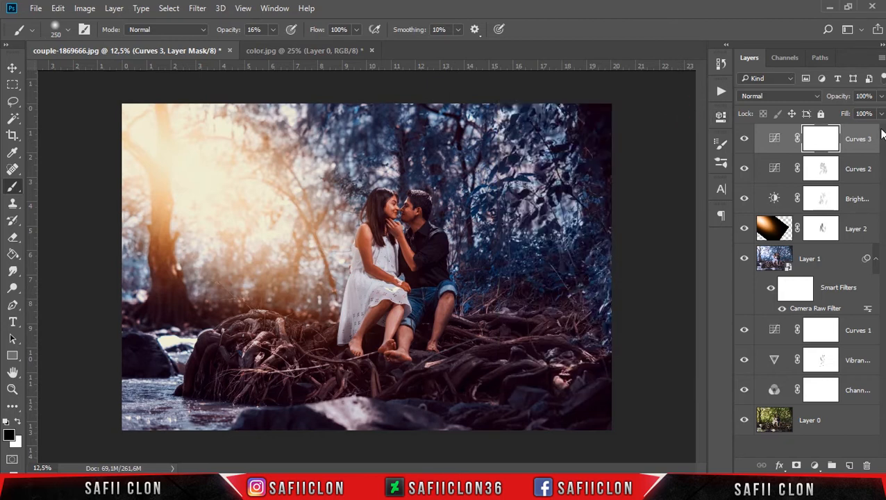
Reduce the new Curves layer's fill to 66% and compare the image with and without it
key("ctrl+2")
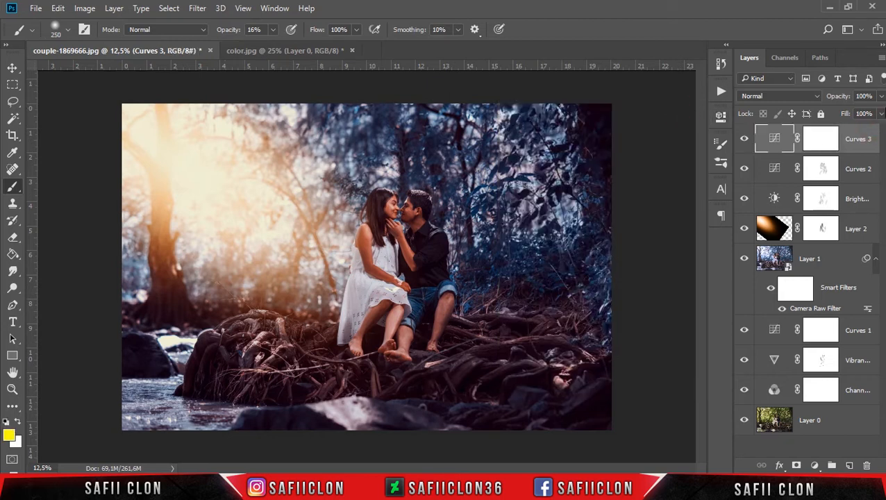
left_click(881, 114)
left_click_drag(880, 132, 864, 132)
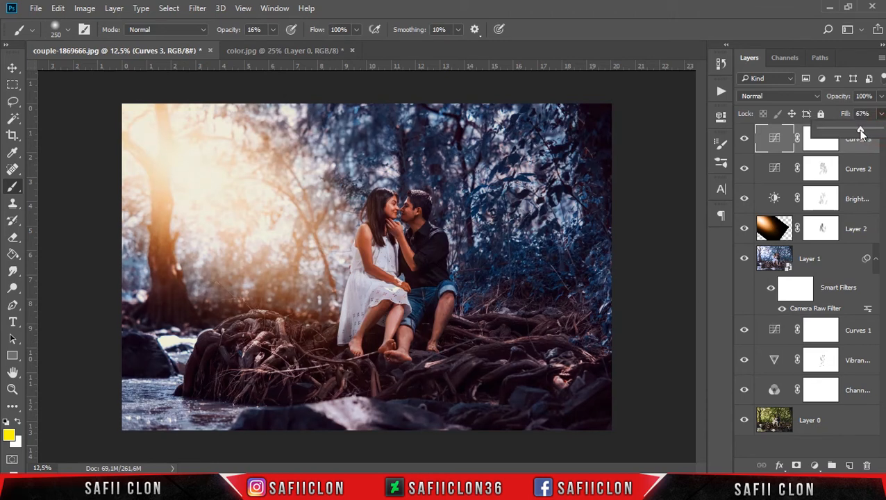
left_click(744, 139)
left_click(744, 140)
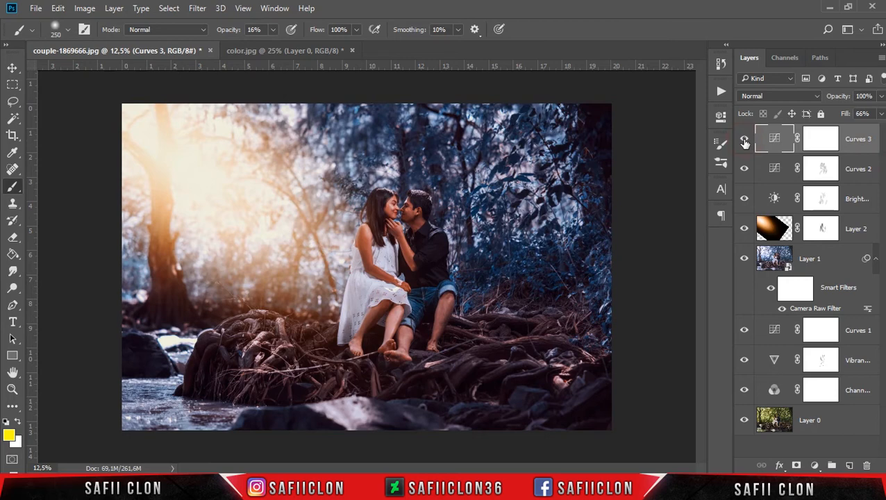
Add a Selective Color adjustment layer on top and adjust the Reds, raising yellow slightly and setting black to -27
left_click(814, 466)
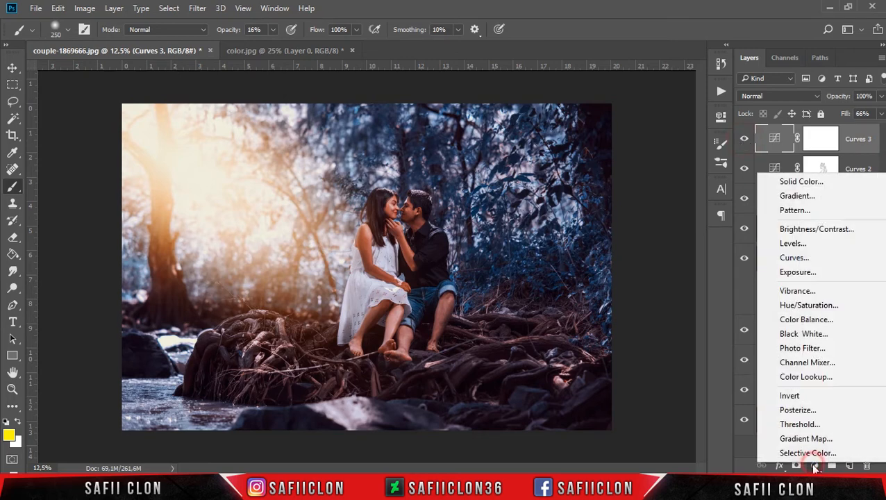
left_click(828, 454)
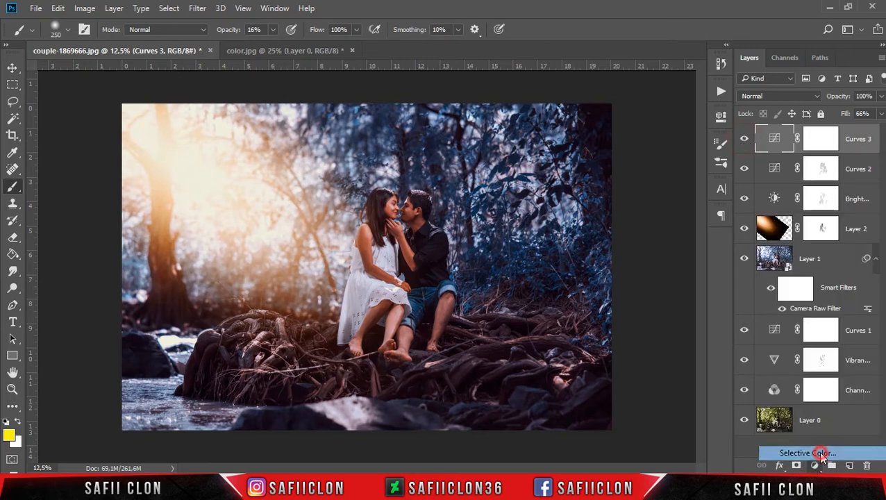
left_click(604, 170)
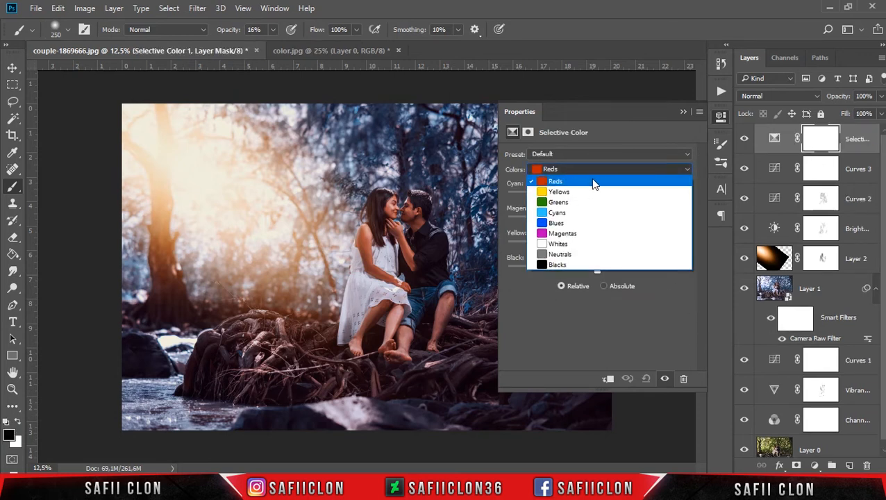
left_click(595, 182)
left_click_drag(597, 199, 594, 200)
left_click_drag(600, 246, 575, 273)
Set the Yellows in the Selective Color layer to Cyan +9, Magenta +14, Yellow +16 and Black -8
left_click(590, 178)
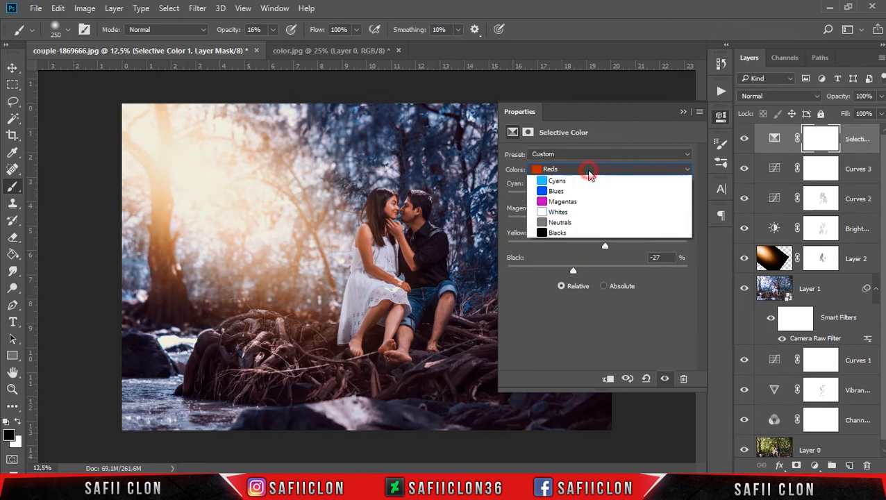
left_click(578, 186)
left_click_drag(596, 198, 610, 249)
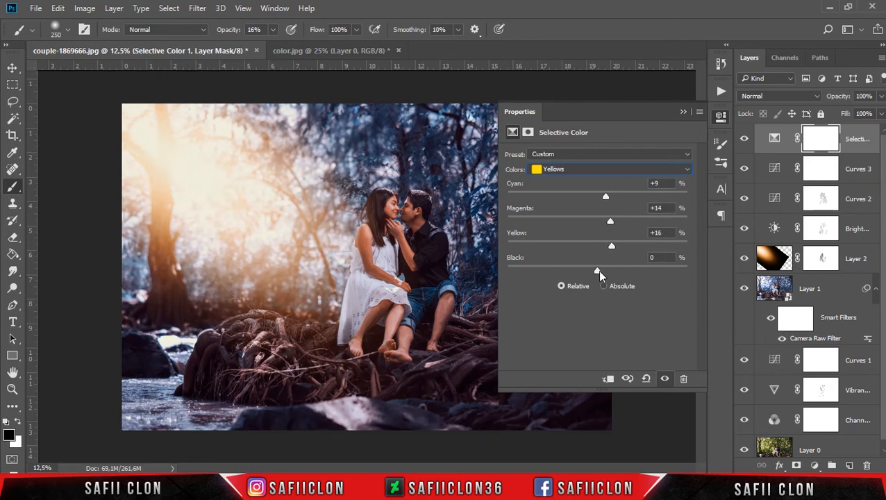
left_click_drag(593, 271, 590, 271)
Adjust the Cyans in the Selective Color layer by lowering magenta and raising black almost to the maximum
left_click(590, 179)
left_click(576, 209)
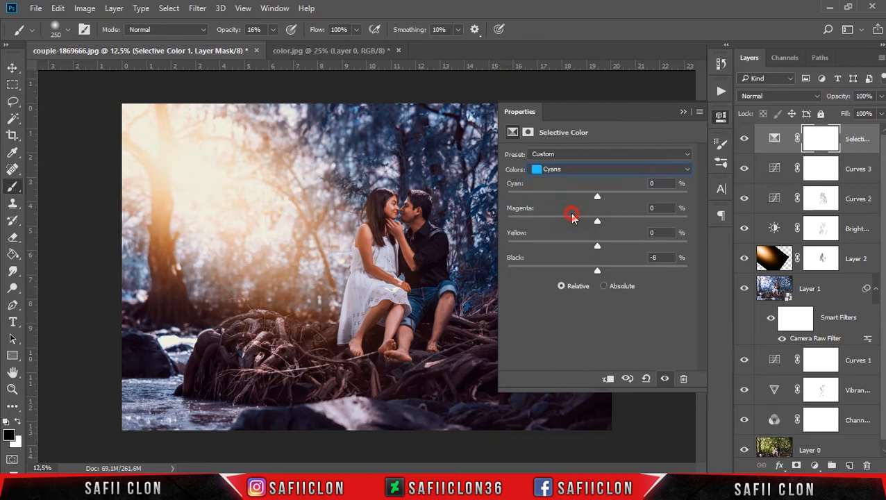
left_click_drag(598, 221, 567, 222)
left_click_drag(601, 271, 684, 273)
Set the Blues in the Selective Color layer to Cyan +7, Magenta -13, Yellow -53 and Black -13
left_click(594, 171)
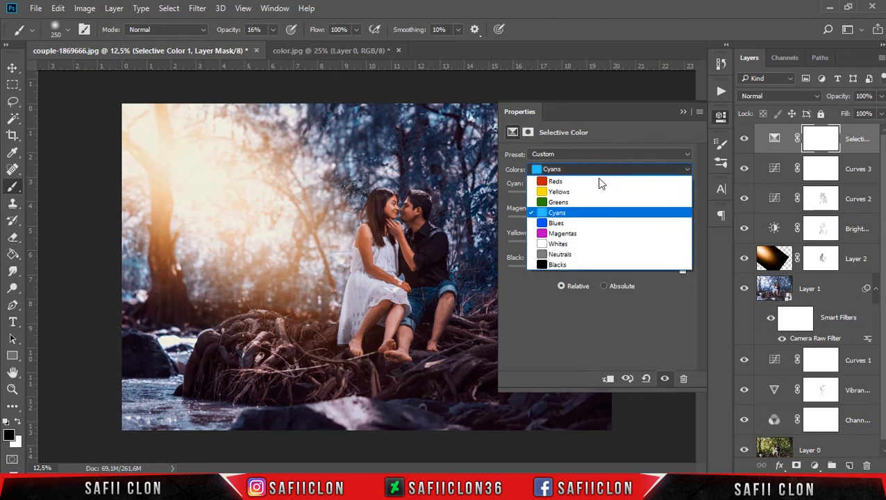
left_click(594, 225)
left_click_drag(595, 202, 655, 259)
left_click_drag(600, 254, 549, 248)
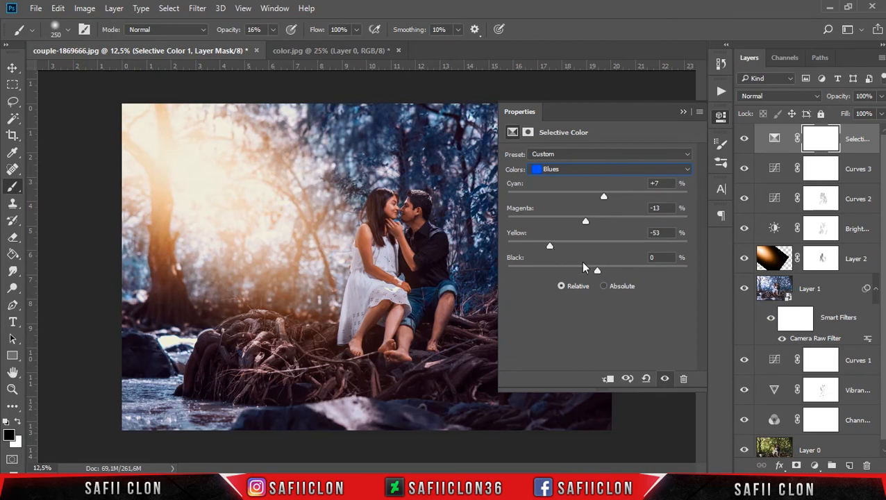
mouse_move(598, 270)
left_mouse_down()
mouse_move(554, 266)
mouse_move(675, 275)
mouse_move(585, 274)
left_mouse_up()
Adjust the Whites in the Selective Color layer by raising the cyan amount
left_click(607, 173)
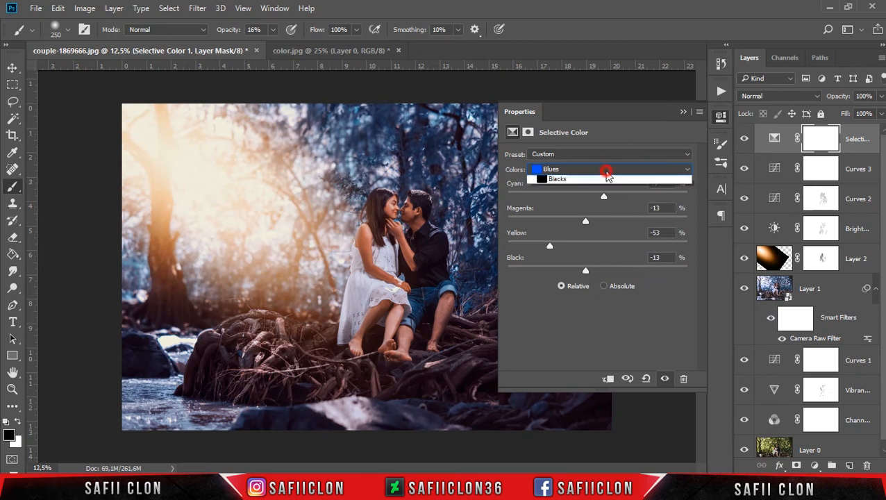
left_click(579, 244)
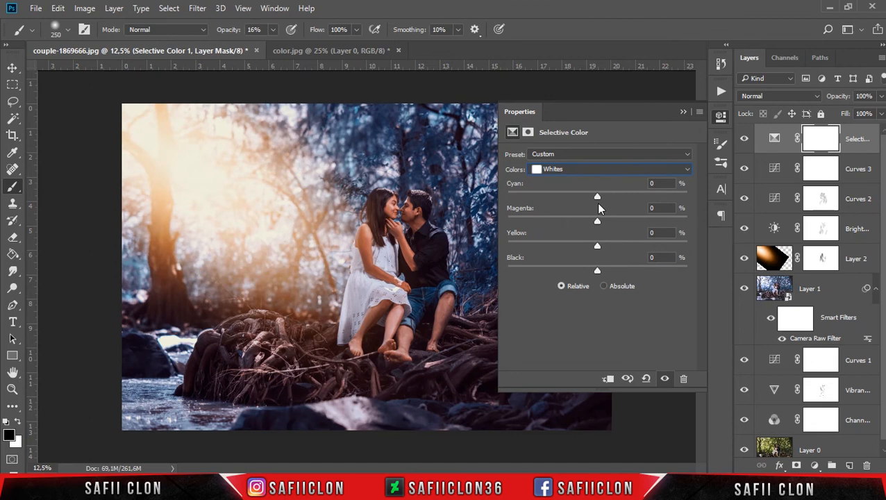
left_click_drag(596, 199, 618, 196)
Set the Neutrals to Cyan +9, Magenta +3, Yellow +4 and Black -3, and compare the image with and without the Selective Color layer
left_click(574, 169)
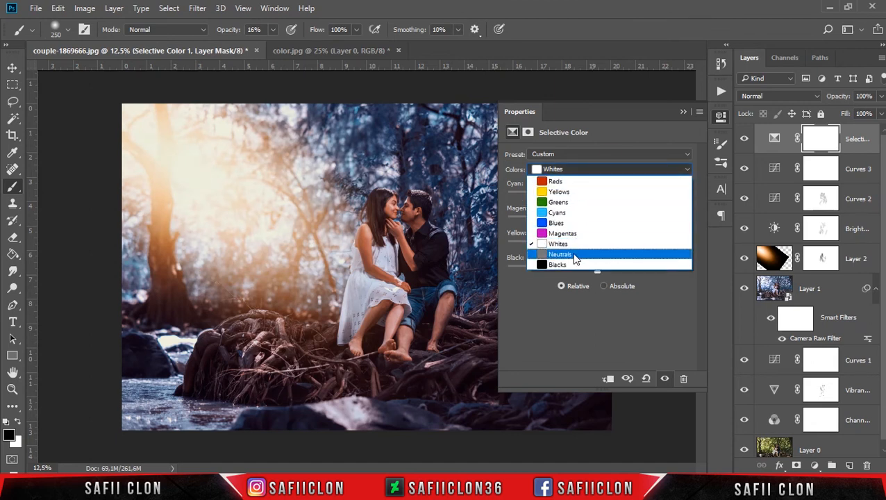
left_click(569, 256)
left_click_drag(597, 199, 597, 222)
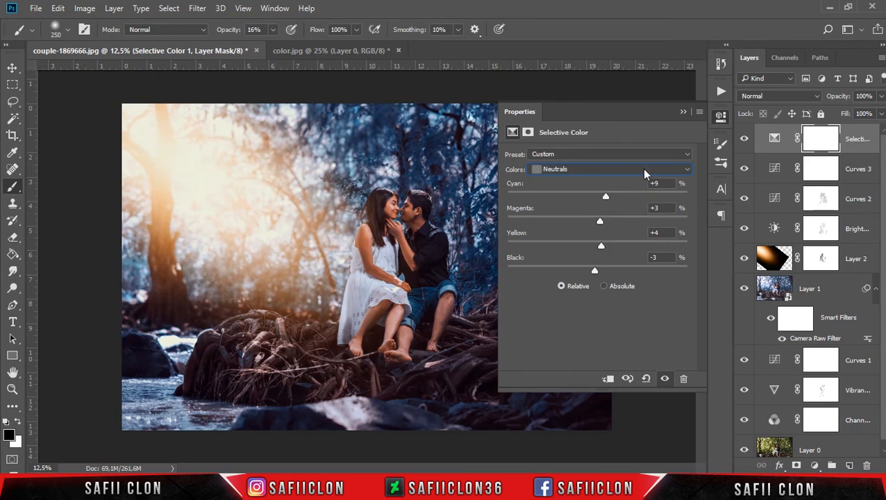
left_click(679, 111)
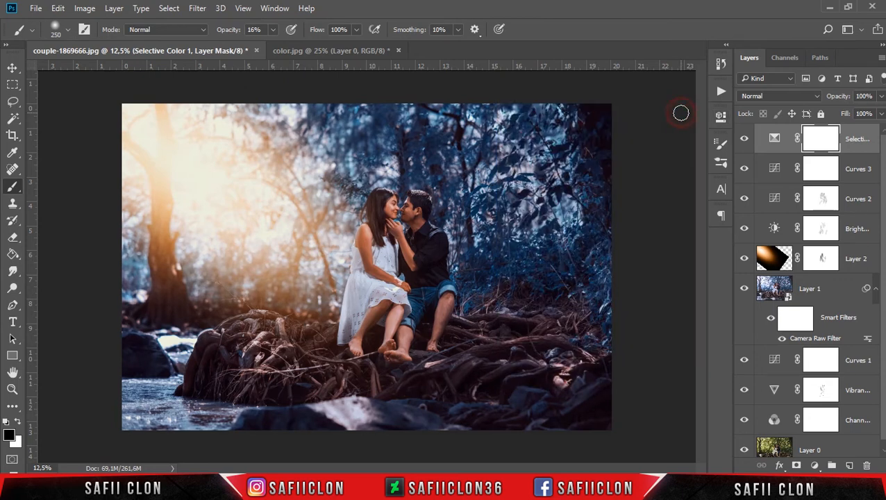
left_click(744, 141)
left_click(743, 141)
left_click(743, 141)
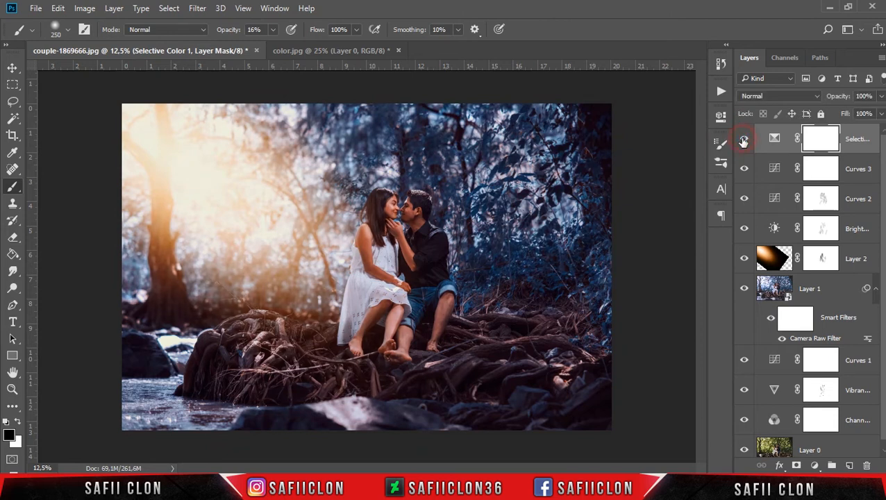
Stamp all visible layers into a new top layer and convert it to a smart object
left_click(874, 140)
key("ctrl+shift+alt+e")
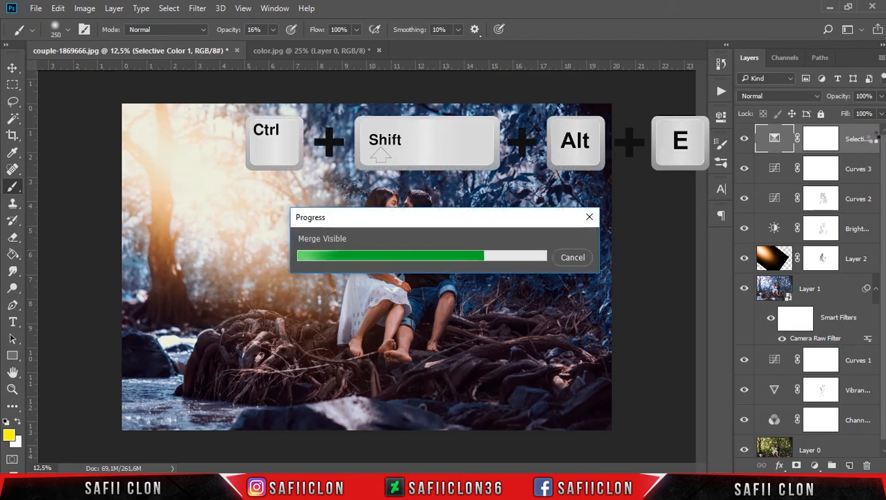
right_click(855, 141)
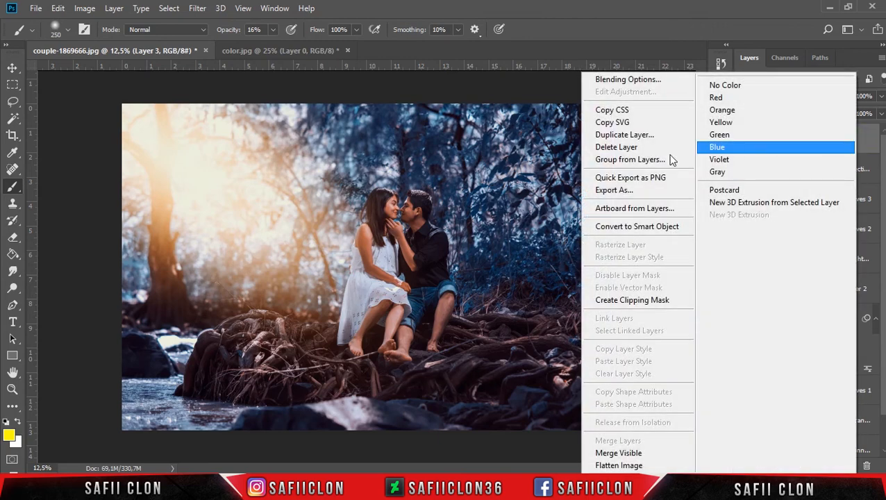
left_click(653, 229)
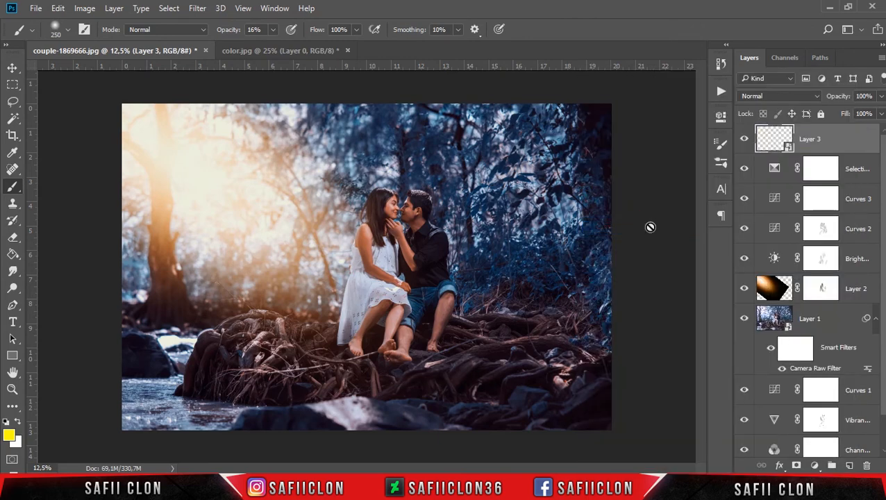
Open the Camera Raw Filter on Layer 3; set Exposure +0.15, Highlights -30, Shadows -5, Whites -11 and Blacks -2, and raise Vibrance slightly
left_click(196, 9)
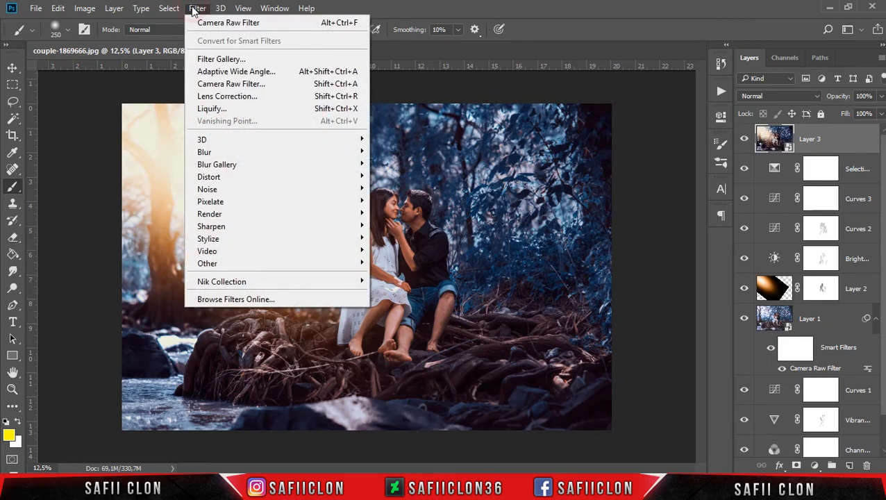
left_click(262, 84)
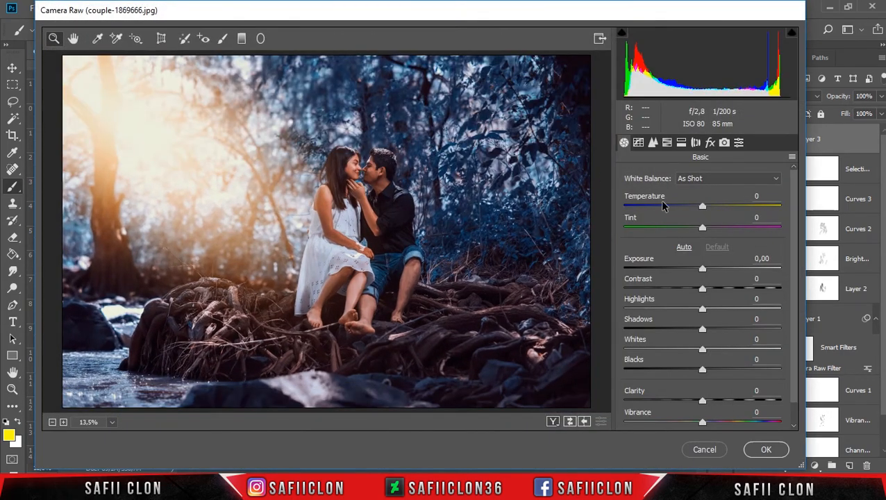
left_click_drag(702, 270, 704, 271)
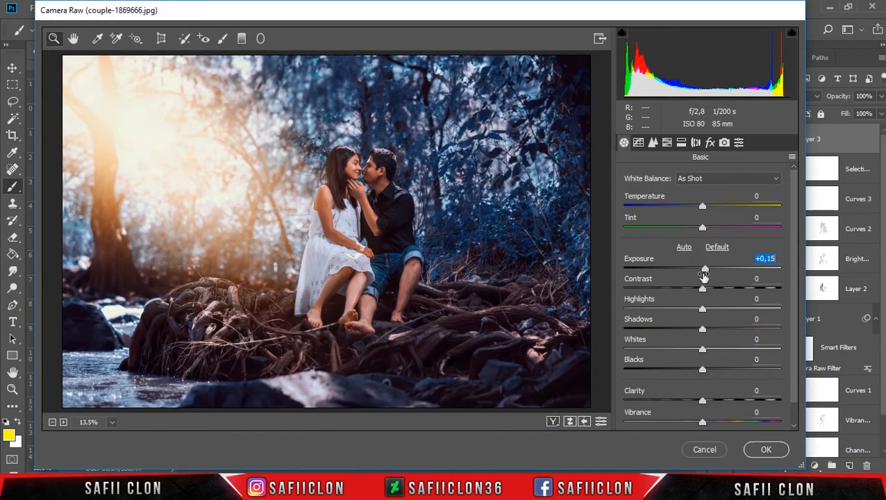
left_click_drag(703, 309, 700, 375)
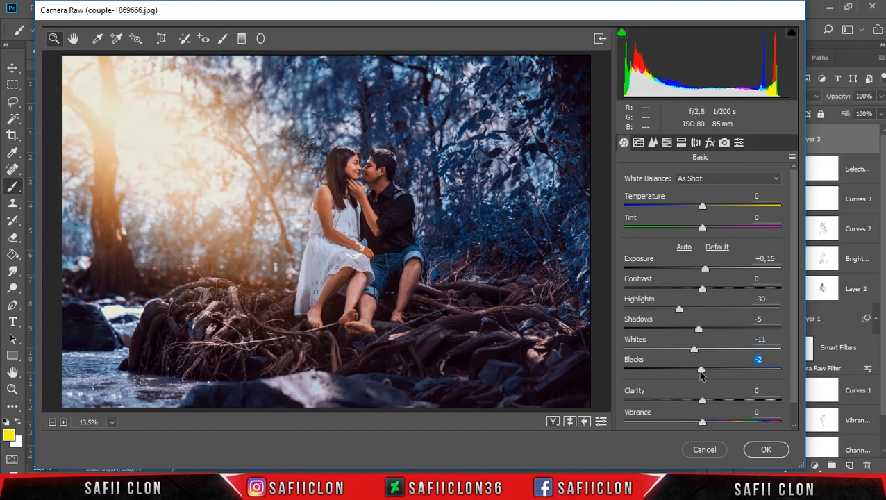
left_click_drag(702, 422, 707, 421)
Add a lower-quarter anchor point to the RGB point tone curve and lift the black point to output 18
left_click(653, 142)
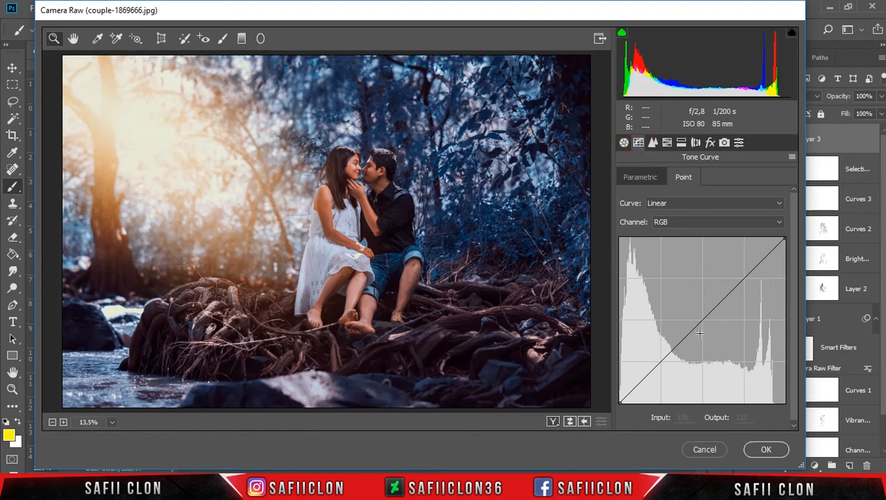
left_click(661, 362)
left_click_drag(622, 401, 621, 391)
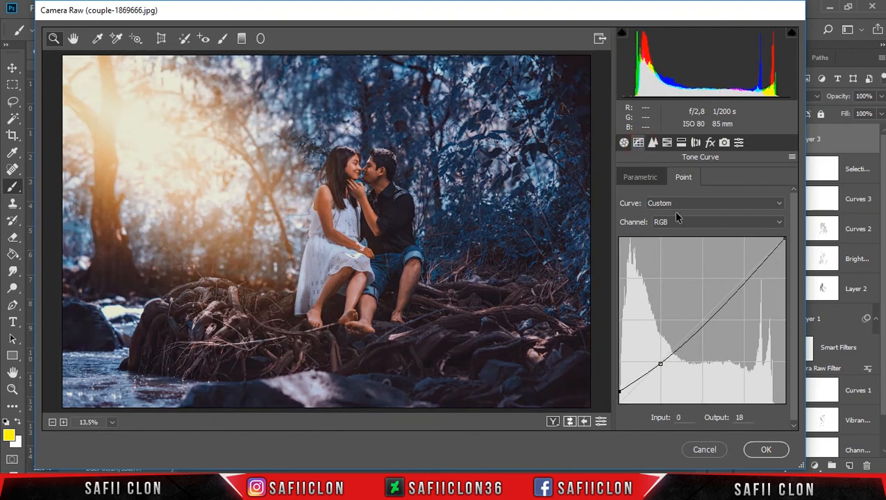
Shift the HSL hues to Aquas +18 and Blues -6
left_click(667, 143)
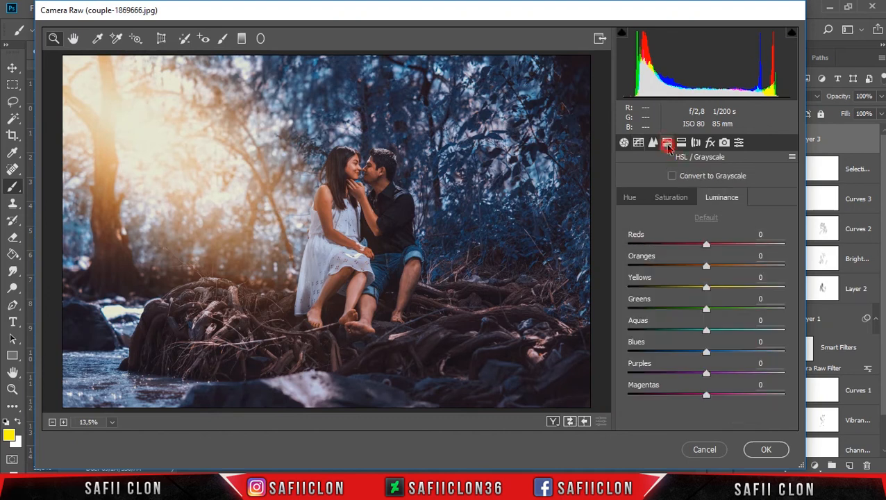
left_click(630, 198)
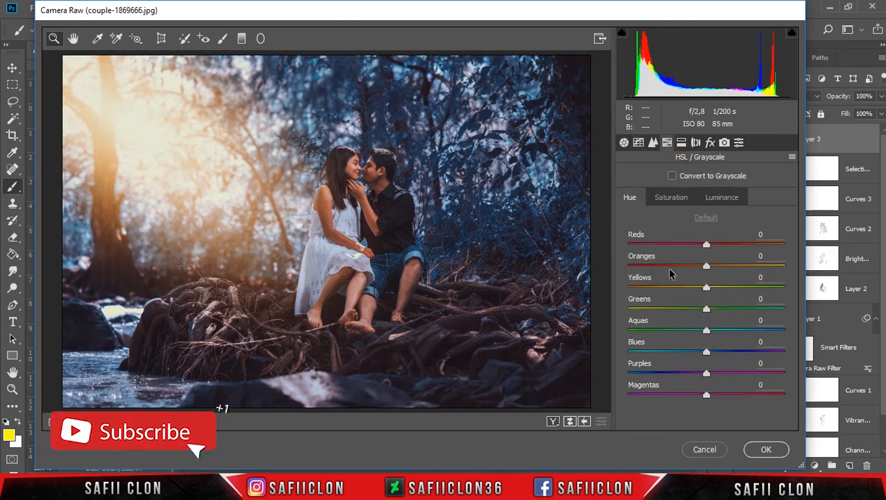
left_click_drag(706, 330, 702, 354)
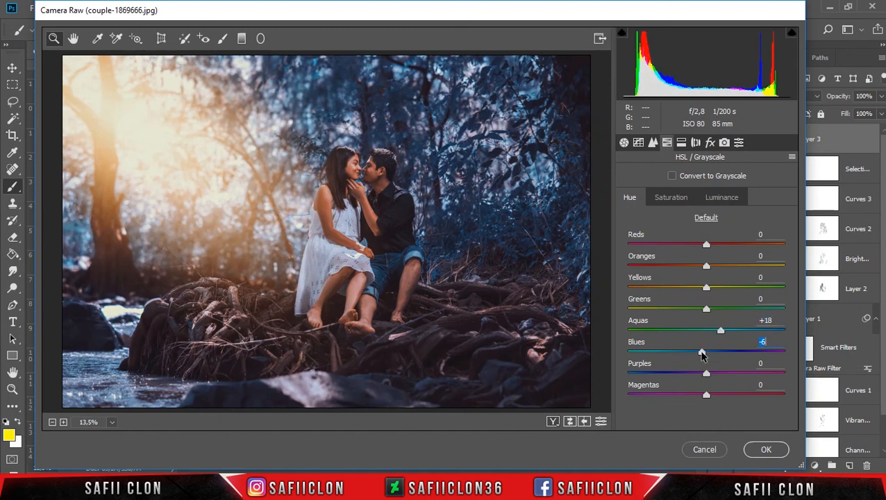
Raise the HSL saturation to Reds +10 and Yellows +52
left_click(671, 199)
left_click_drag(707, 244, 715, 245)
left_click_drag(707, 287, 752, 293)
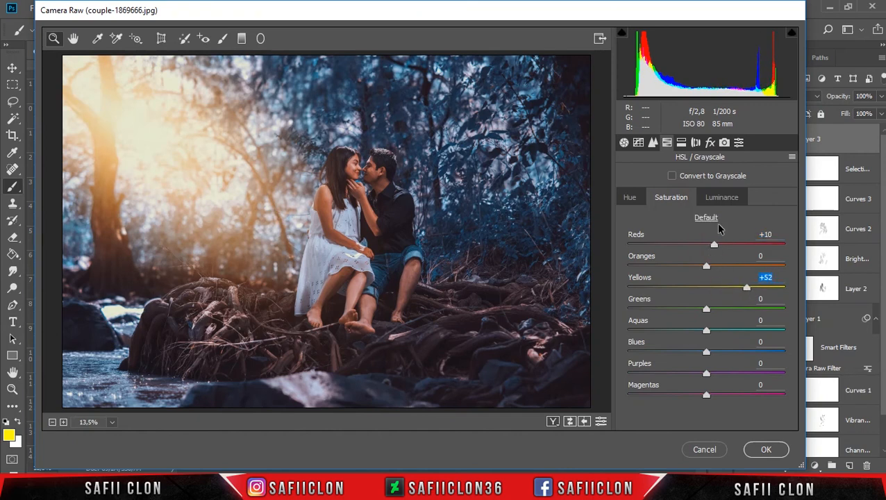
Set the HSL luminance to Reds +13, Oranges +15, Aquas +11, Blues +48, Purples +20 and Magentas +48
left_click(721, 198)
left_click_drag(706, 244, 715, 266)
left_click_drag(707, 330, 744, 397)
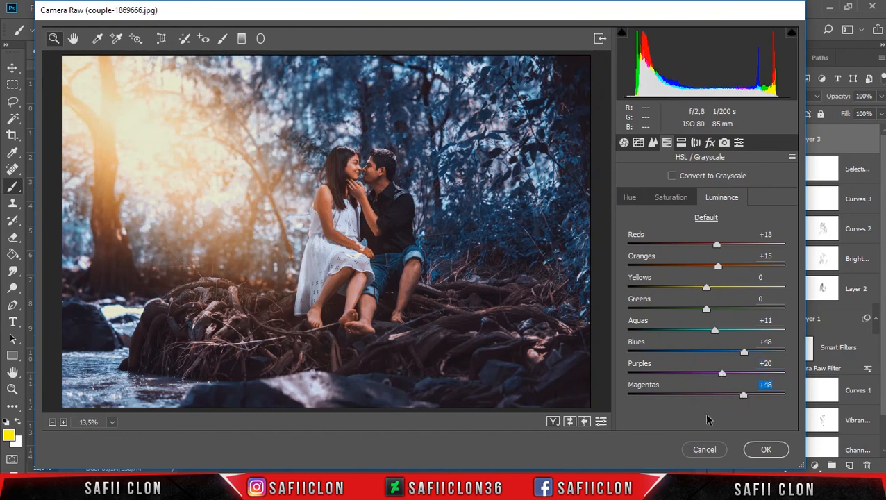
Compare the before and after previews and apply the Camera Raw adjustments to Layer 3
left_click(553, 422)
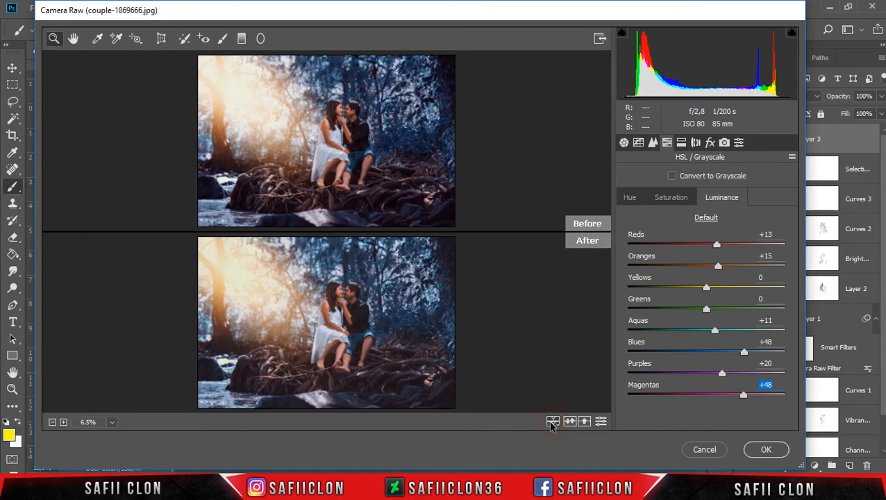
left_click(553, 422)
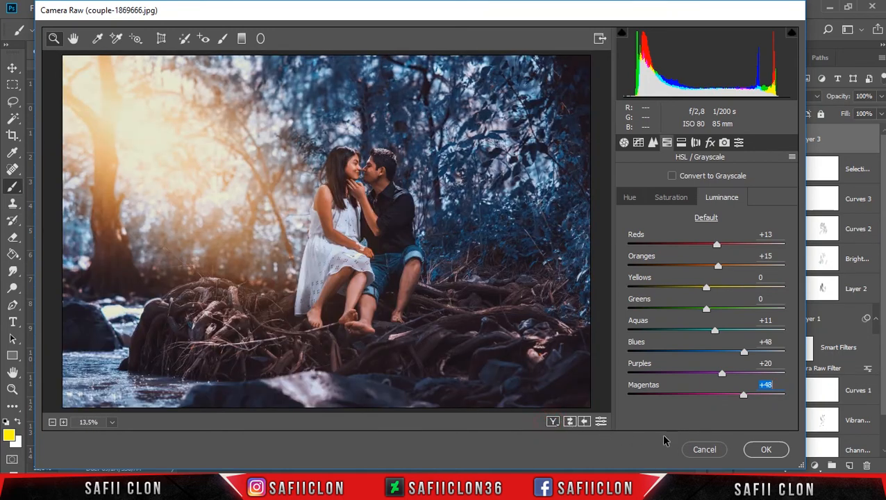
left_click(758, 451)
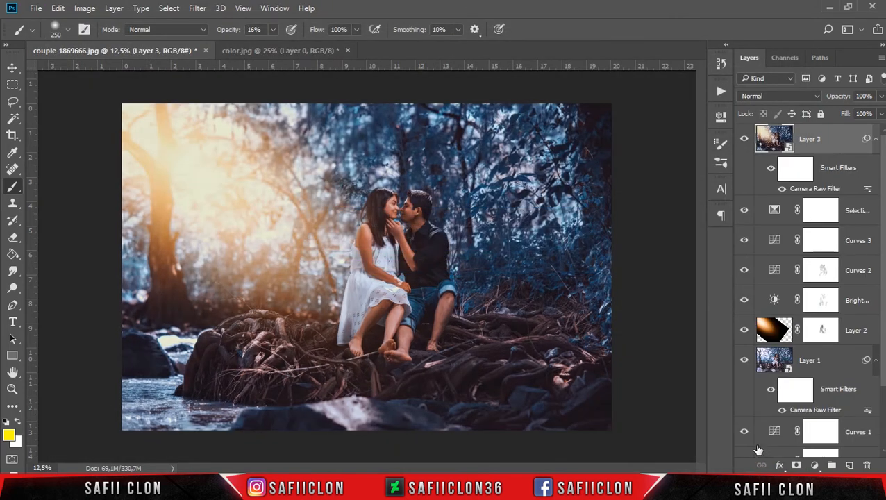
Group all layers from the Selective Color layer down to the Channel Mixer layer, keeping the default group name
left_click(858, 210)
scroll(858, 209, "down", 2)
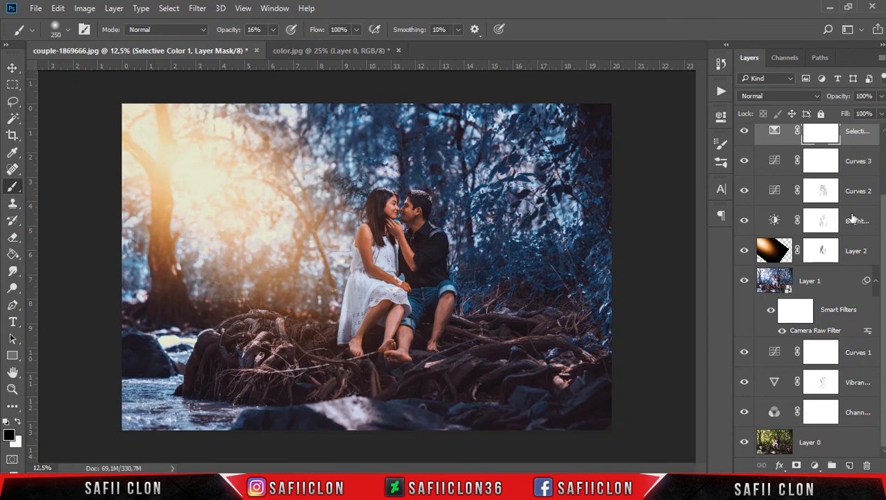
left_click(865, 413, "shift")
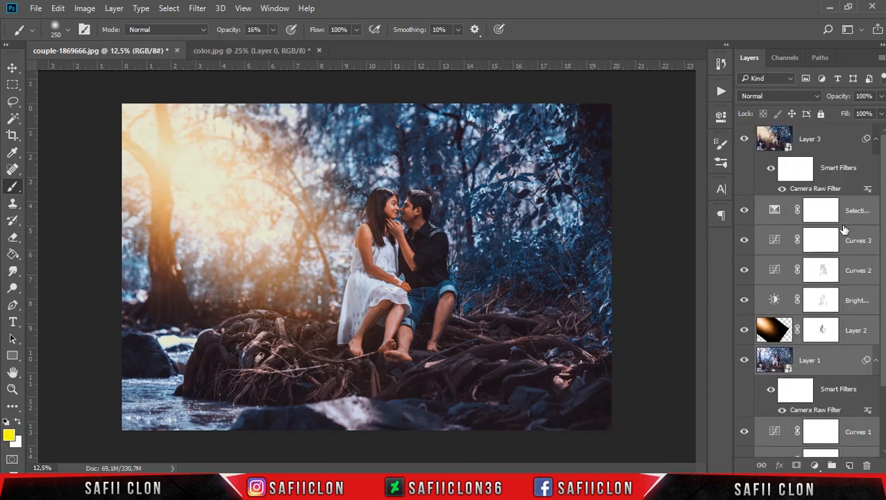
right_click(852, 205)
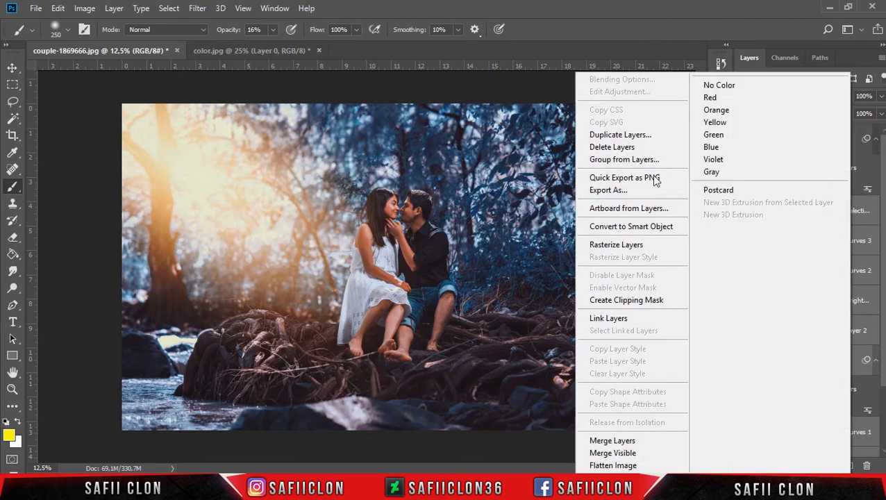
left_click(619, 161)
left_click(559, 160)
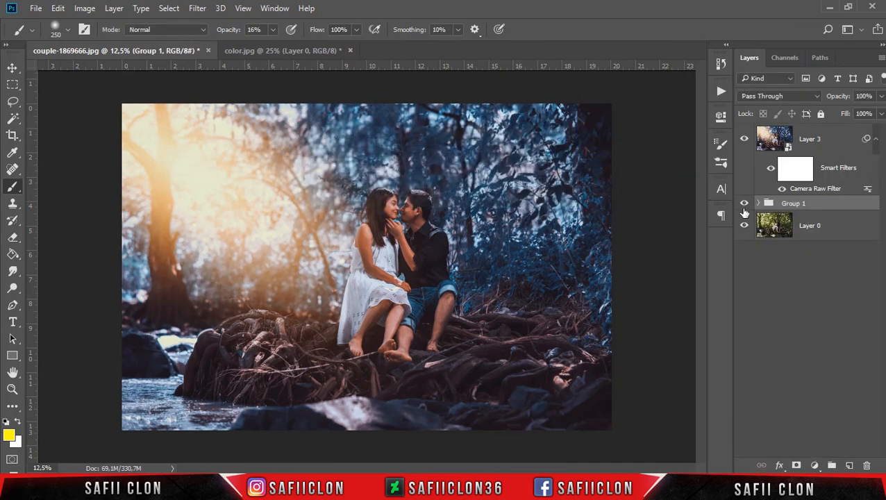
Hide Group 1 and compare the graded Layer 3 with the original photo by toggling its visibility
left_click(744, 204)
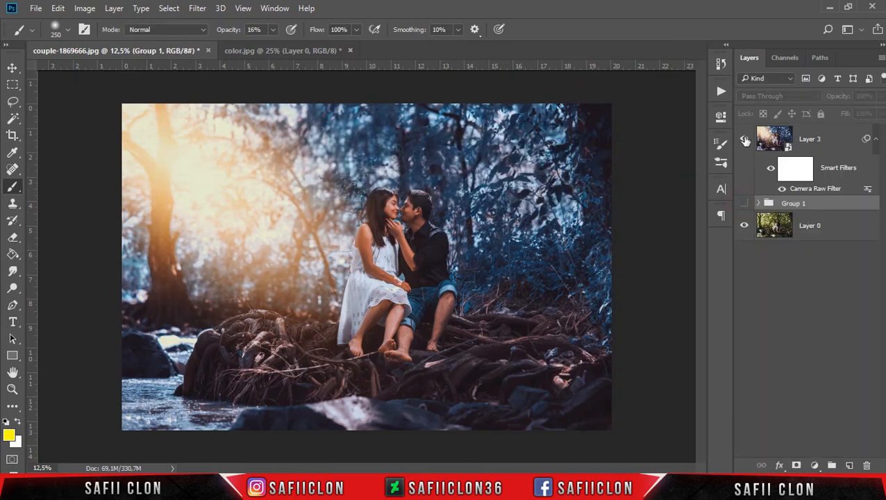
left_click(745, 139)
left_click(746, 140)
left_click(745, 140)
left_click(745, 140)
left_click(745, 140)
left_click(745, 140)
Inspect the couple at 25% zoom with and without the graded Layer 3
key("ctrl+plus")
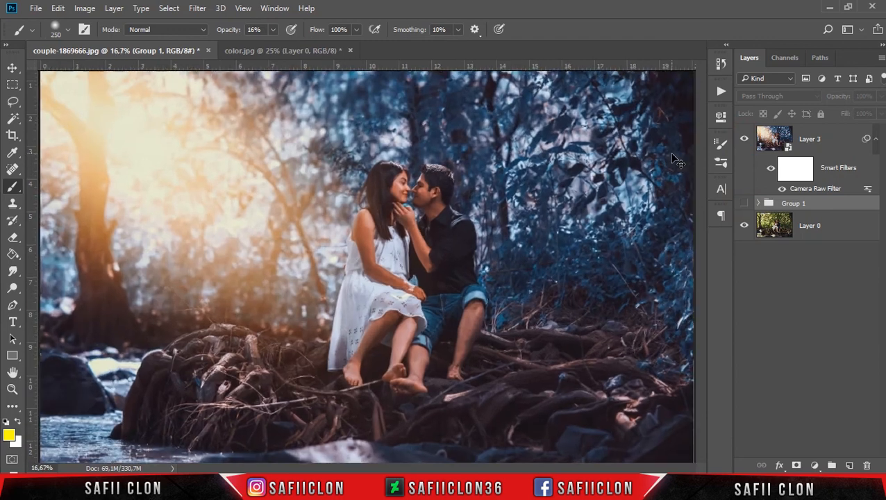
key("ctrl+plus")
left_click(745, 140)
left_click(745, 140)
key("ctrl+minus")
key("ctrl+minus")
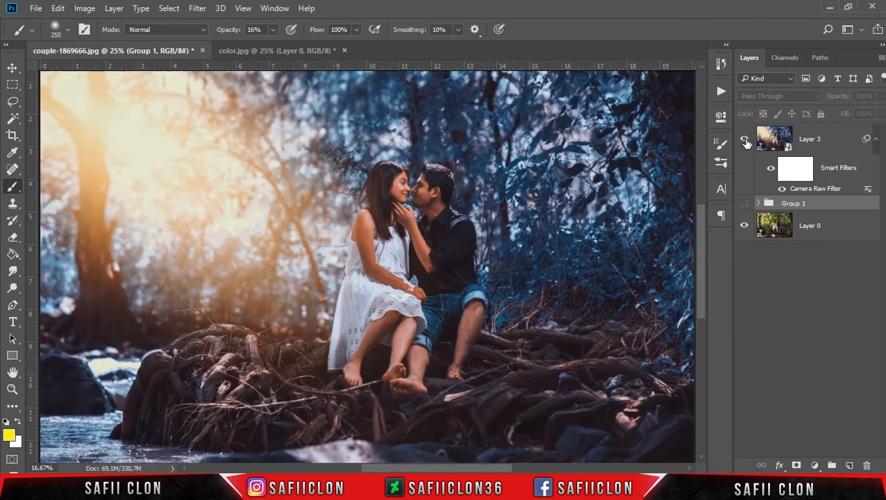